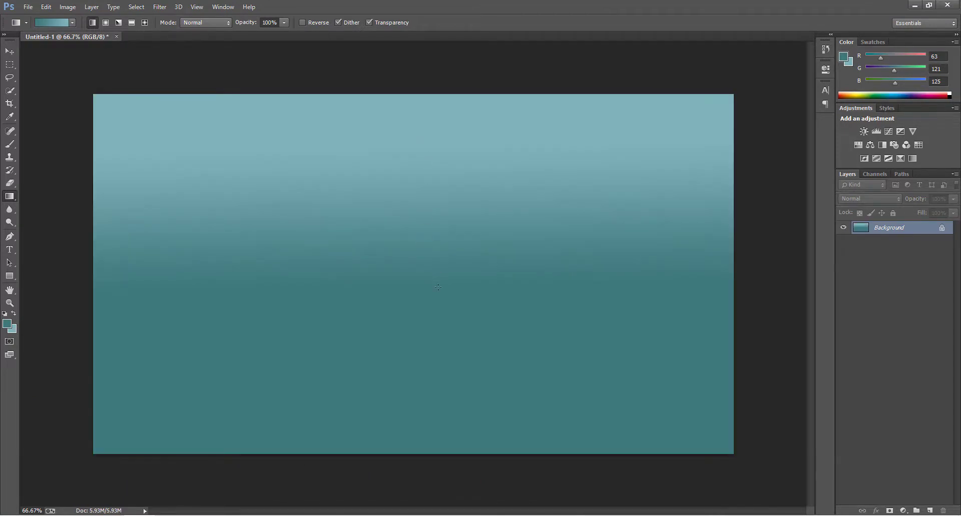
Step: Redraw the background gradient vertically from just below the canvas middle up to its upper edge, and unlock the Background layer
key("ctrl+z")
left_click_drag(440, 305, 435, 97)
left_click(941, 228)
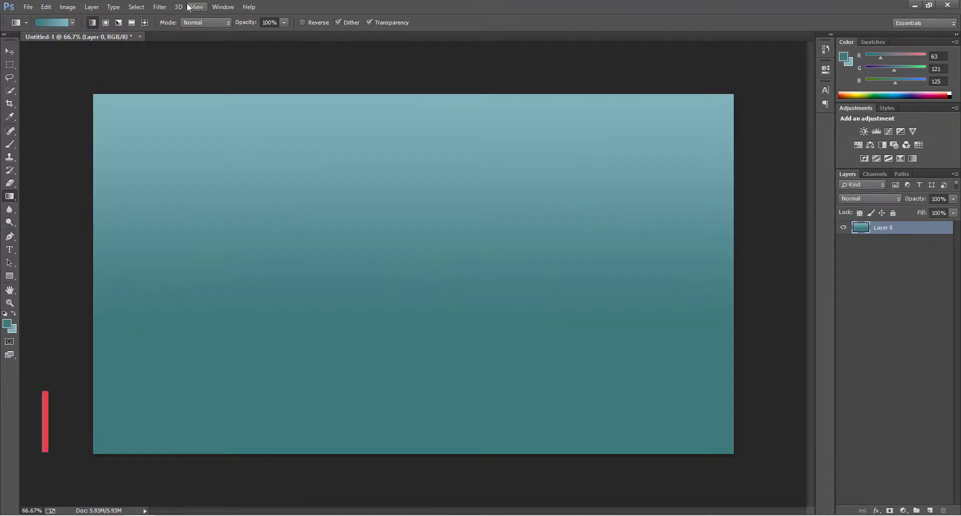
Step: Convert the unlocked gradient layer for smart filters
left_click(159, 6)
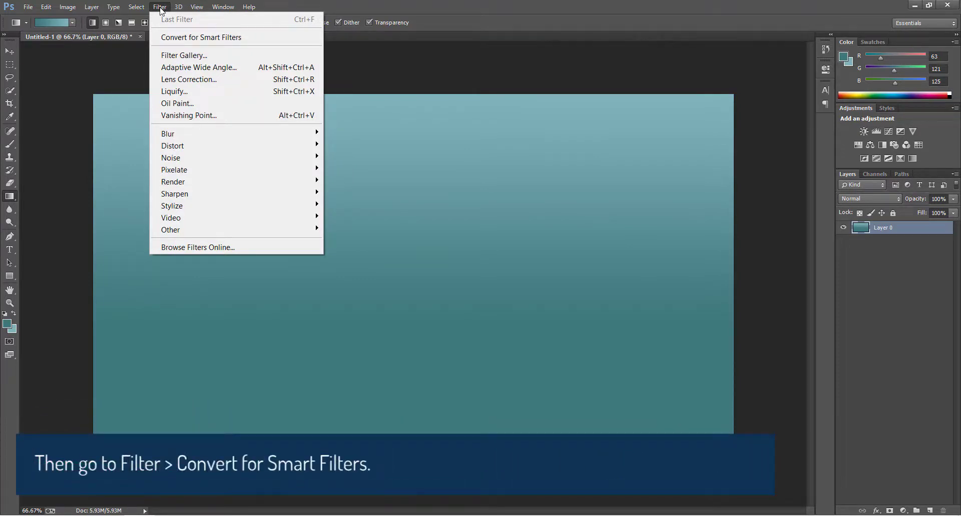
left_click(171, 40)
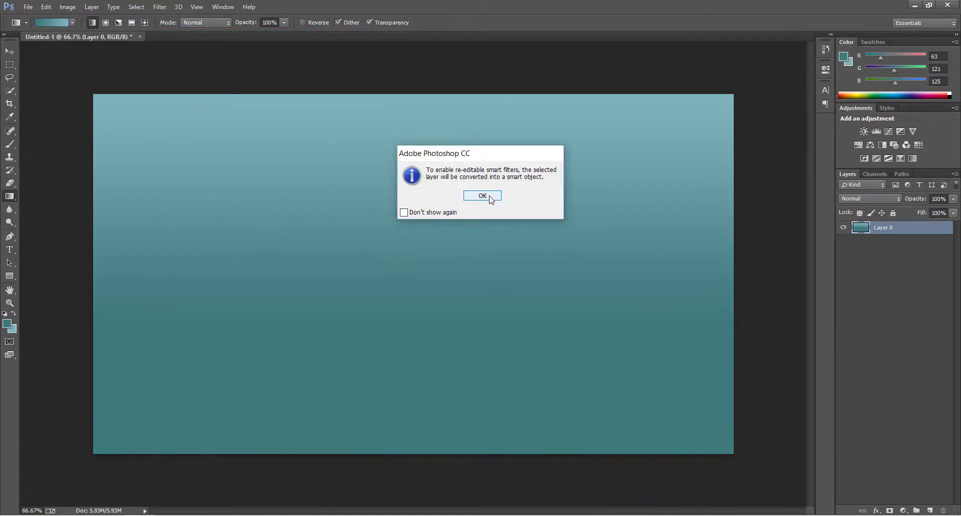
left_click(489, 198)
Step: Add the text "Sticker" over the gradient in the Alba font at 405 pt
key("t")
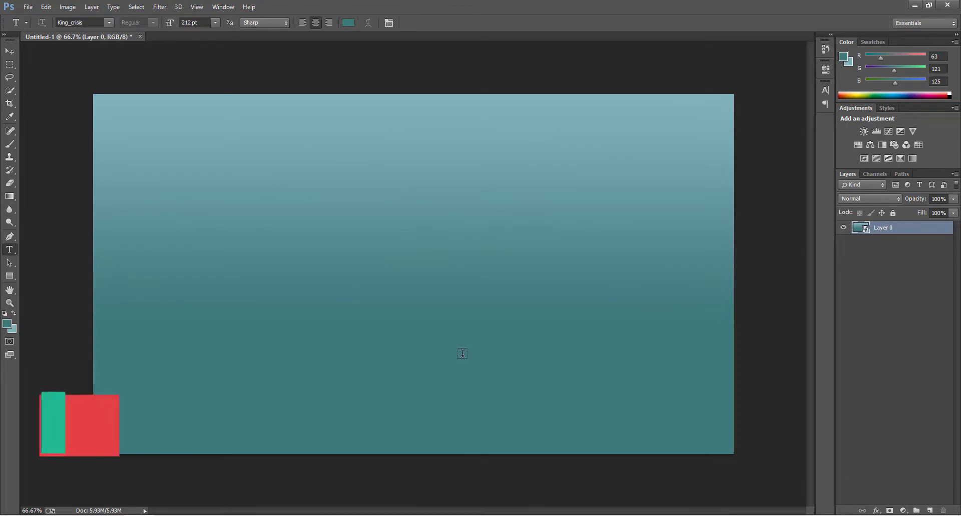
left_click(340, 286)
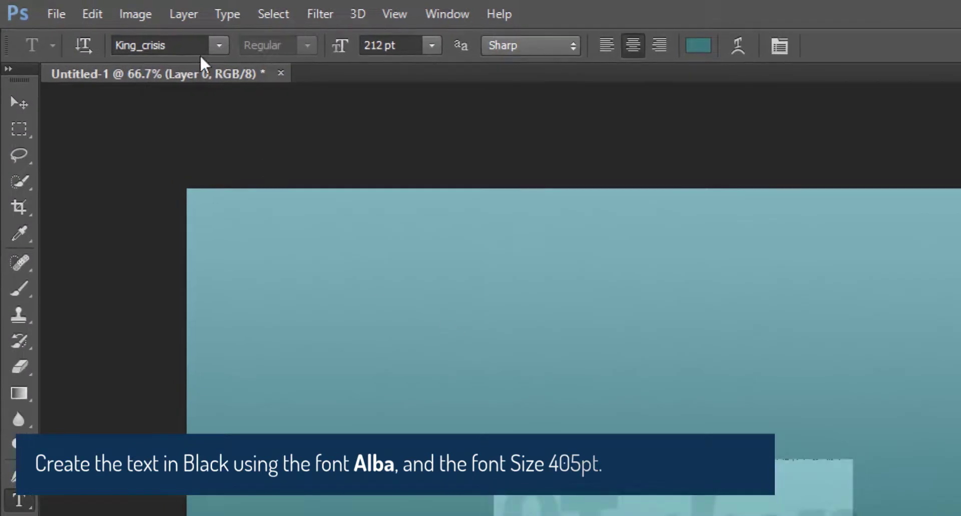
left_click(85, 20)
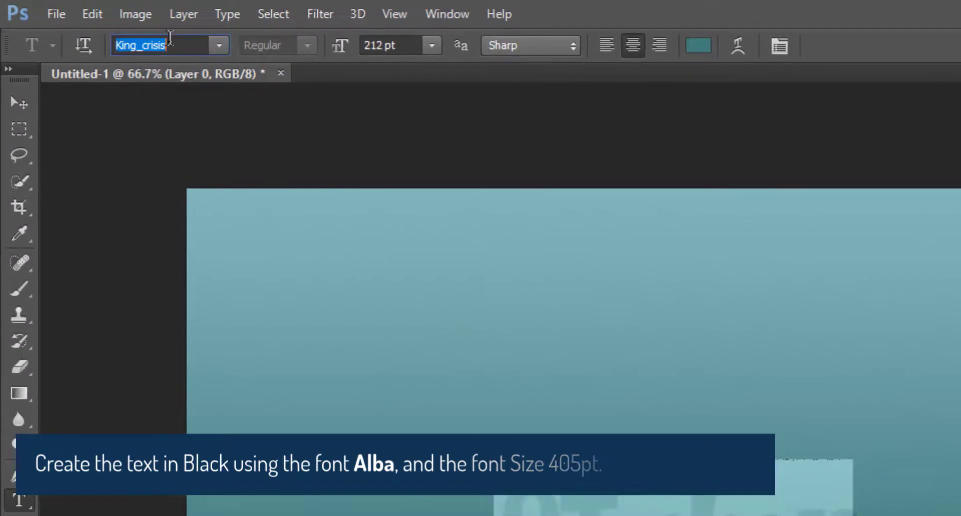
type("Alba")
key("Tab")
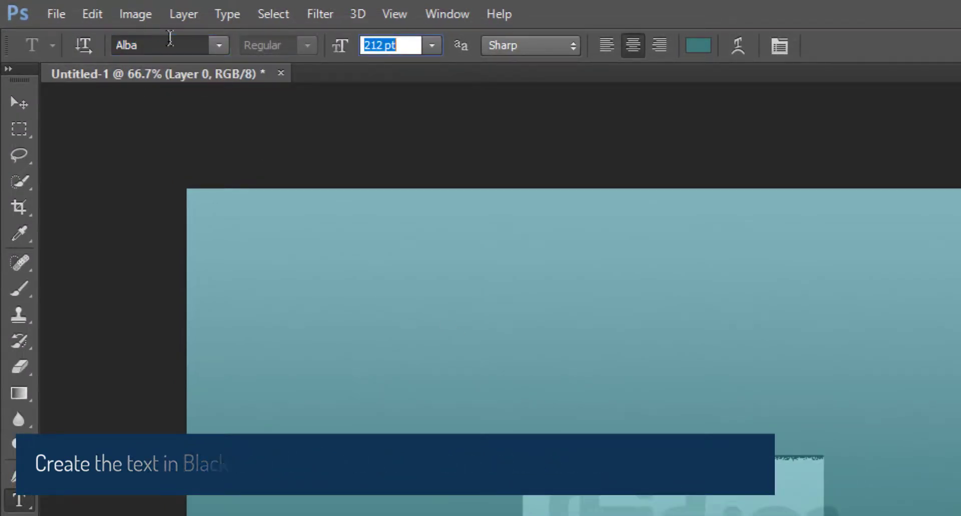
left_click_drag(338, 54, 531, 74)
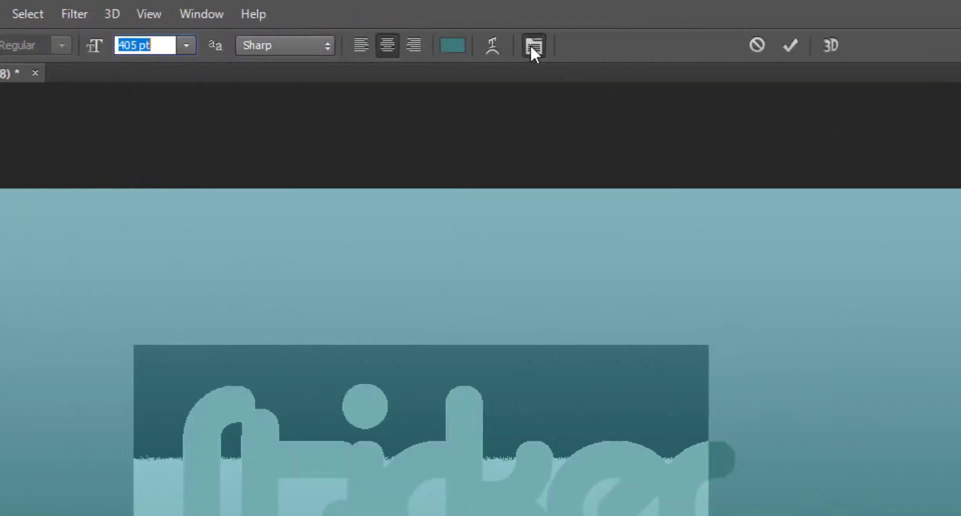
Step: Set the tracking of the "Sticker" text to 0
left_click(779, 45)
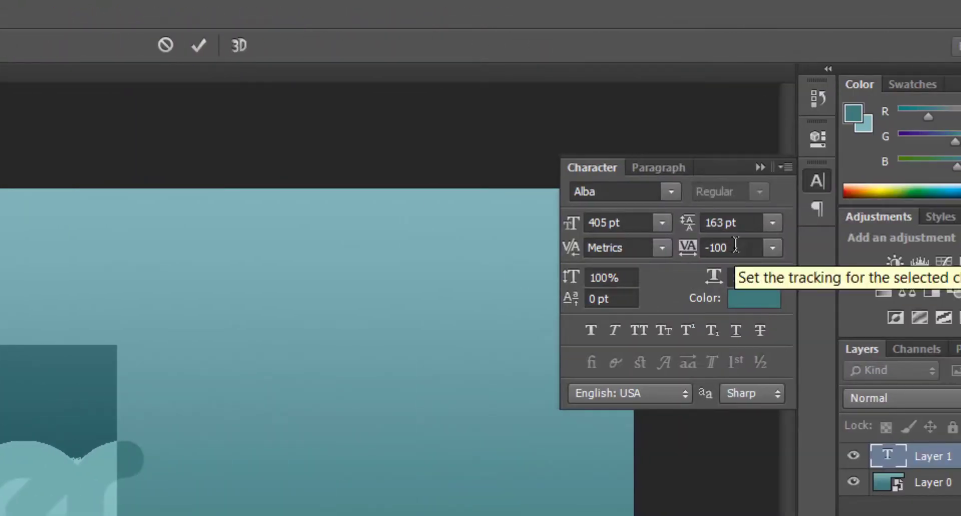
left_click(719, 248)
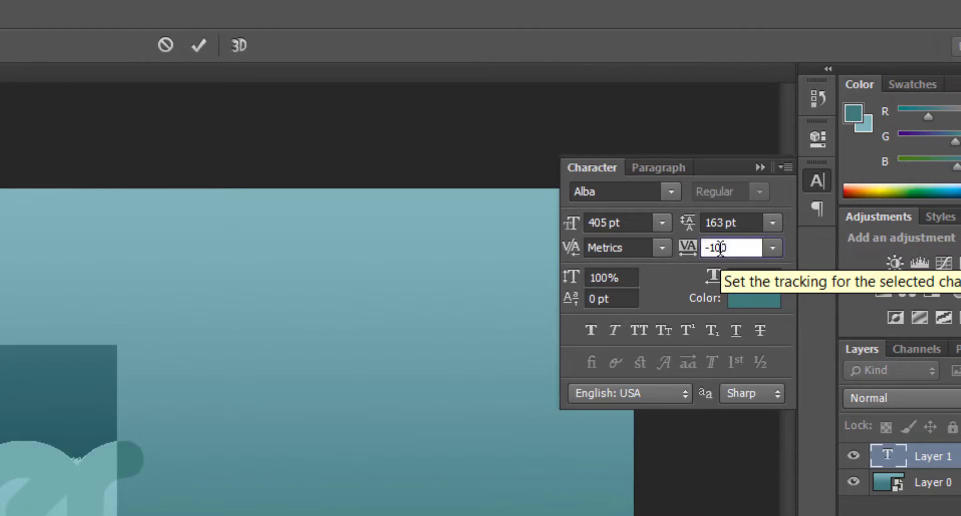
type("-50")
key("BackSpace")
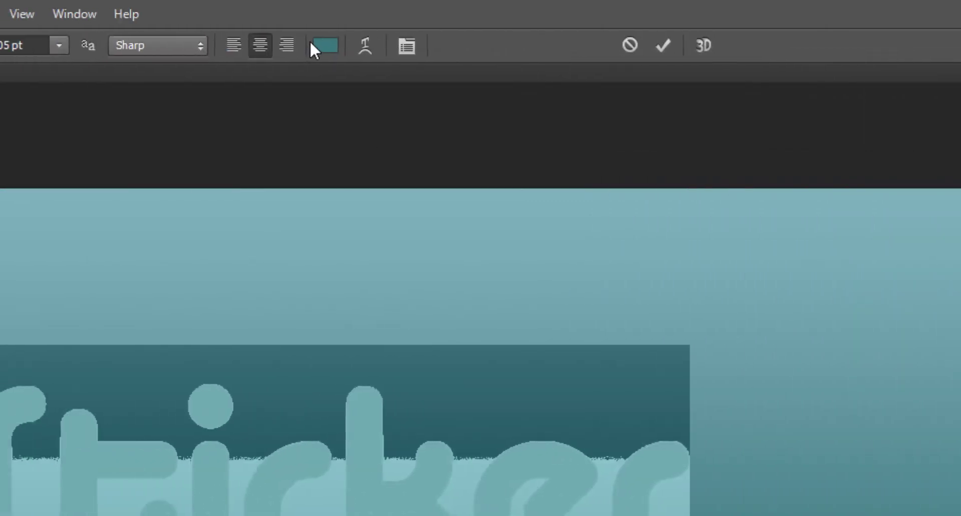
Step: Colour the "Sticker" text black and align it to the centre of the whole canvas
left_click(315, 46)
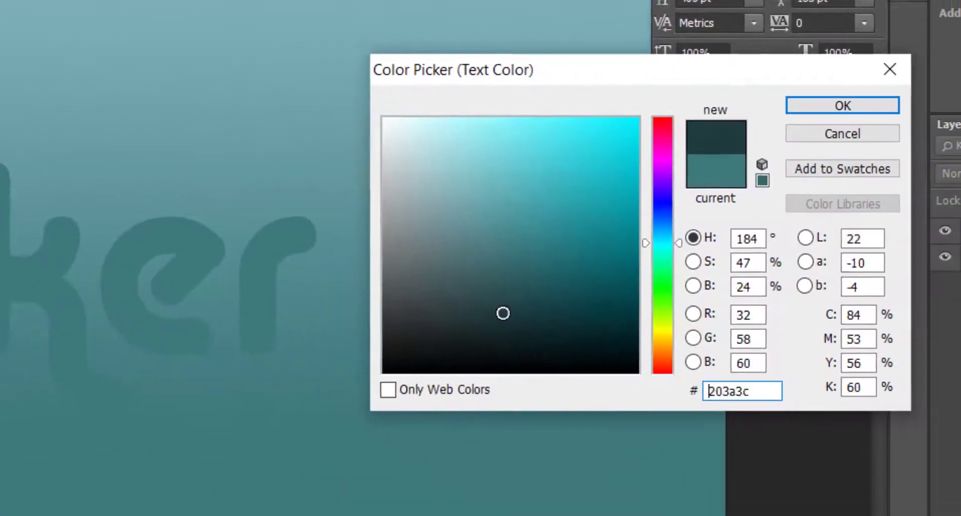
left_click_drag(503, 314, 521, 374)
left_click(853, 106)
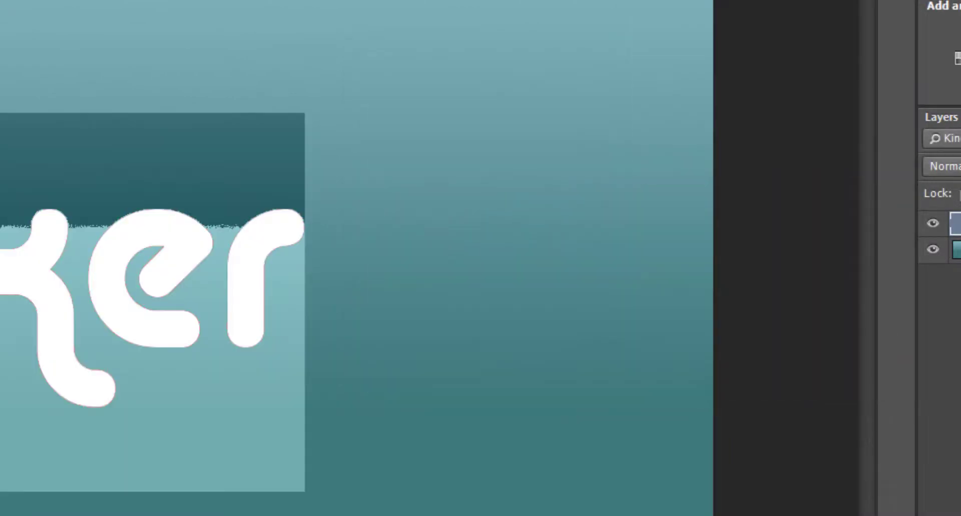
key("ctrl+a")
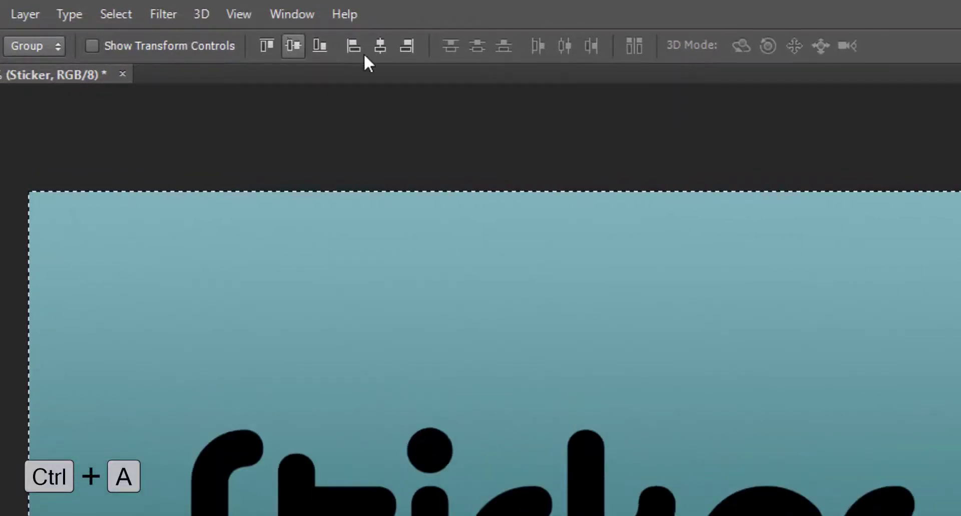
left_click(380, 46)
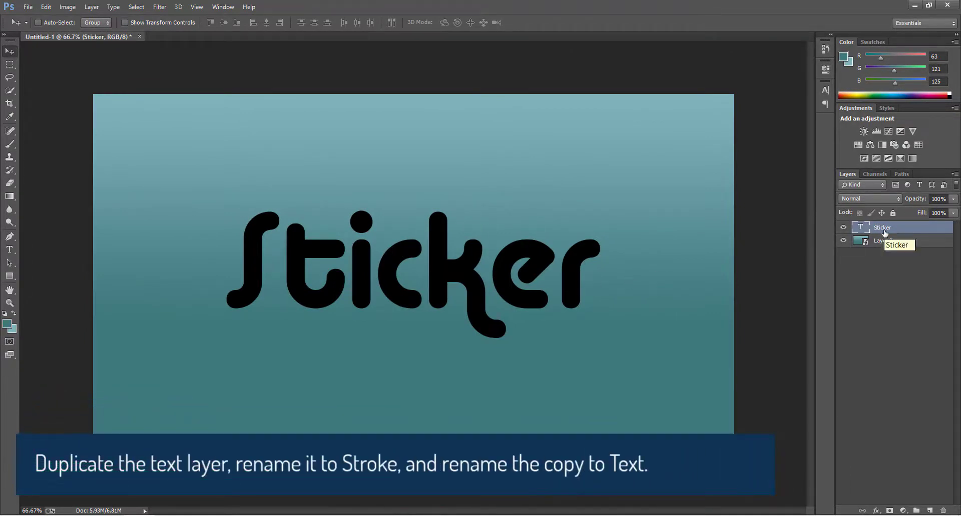
Step: Duplicate the text layer as "stroke" and give the copy a 14 px outside Stroke effect in colour #dcdcdc
key("ctrl+j")
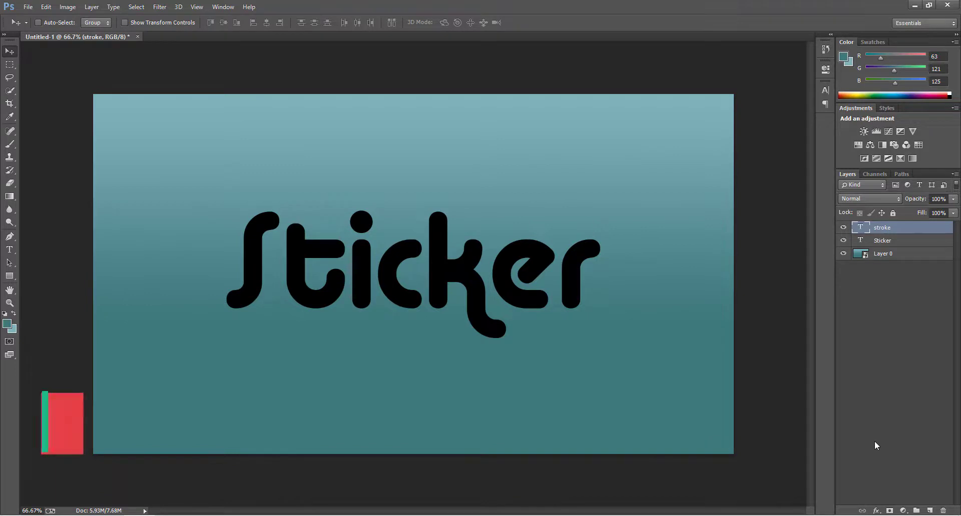
left_click(876, 511)
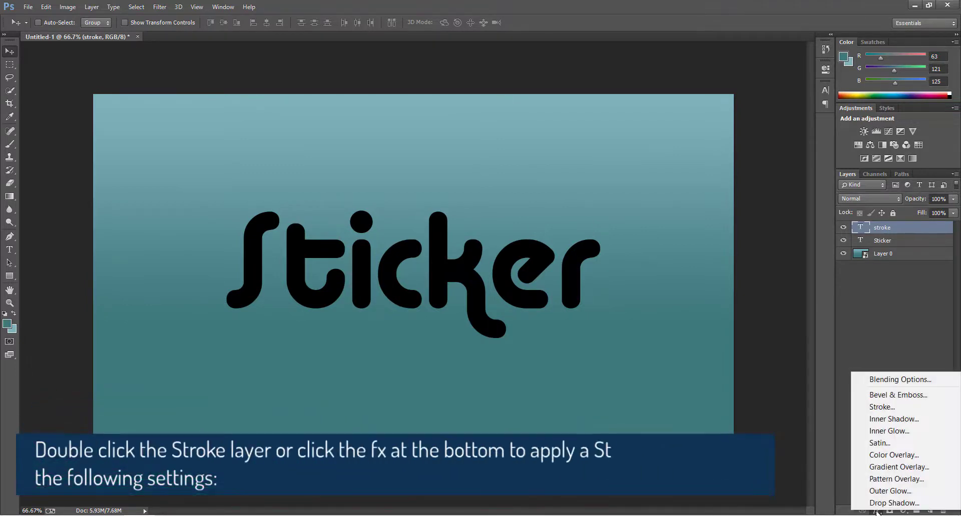
left_click(887, 407)
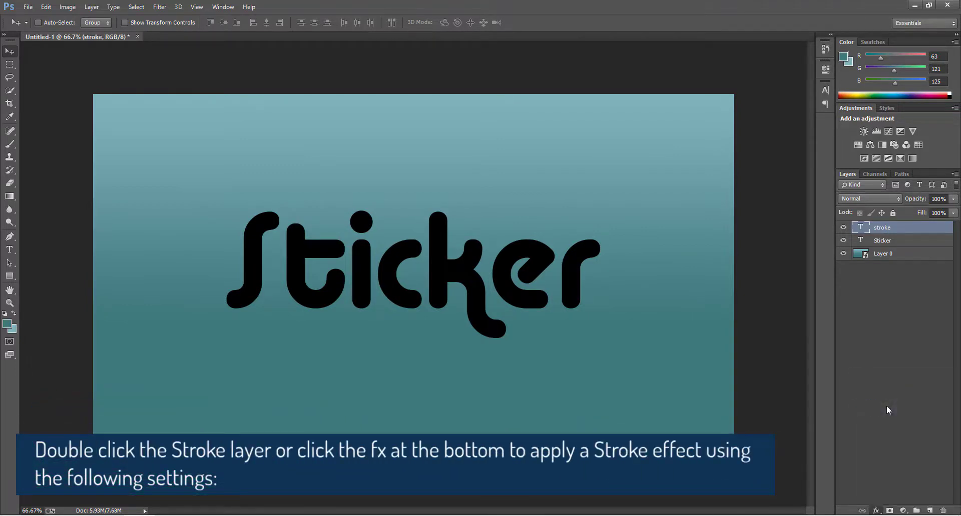
left_click_drag(465, 96, 617, 133)
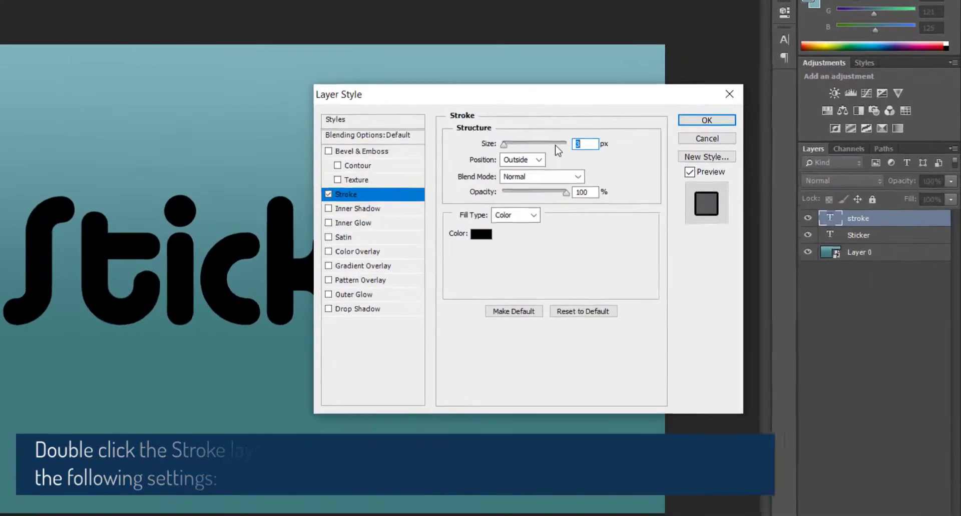
type("14")
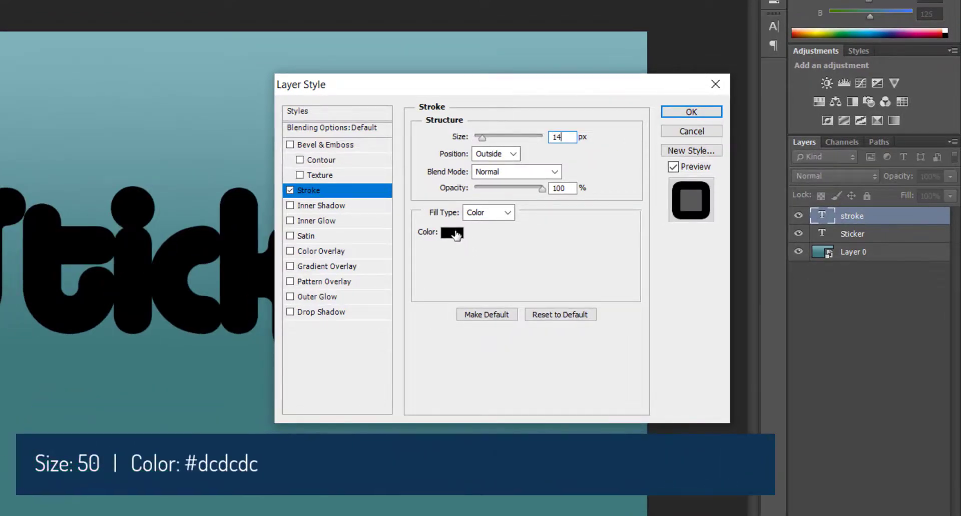
left_click(453, 234)
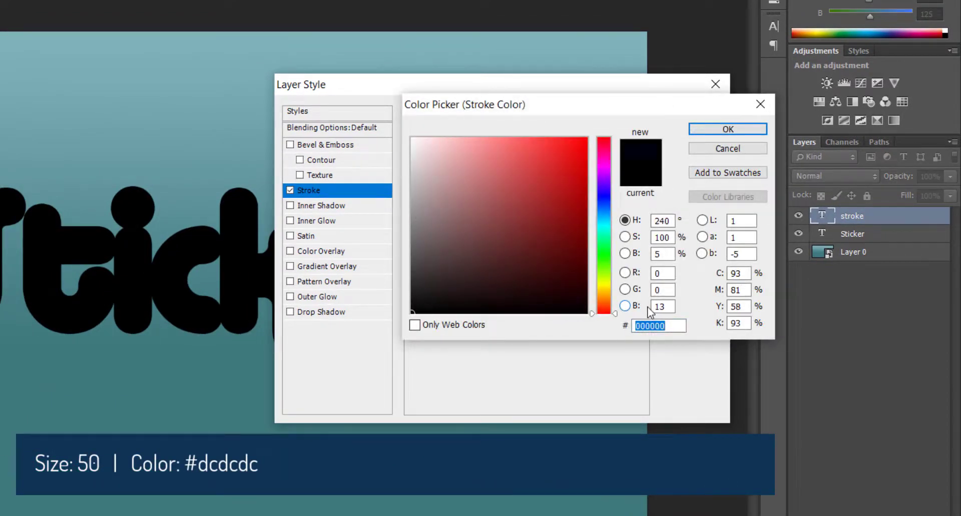
type("dddcdcdc")
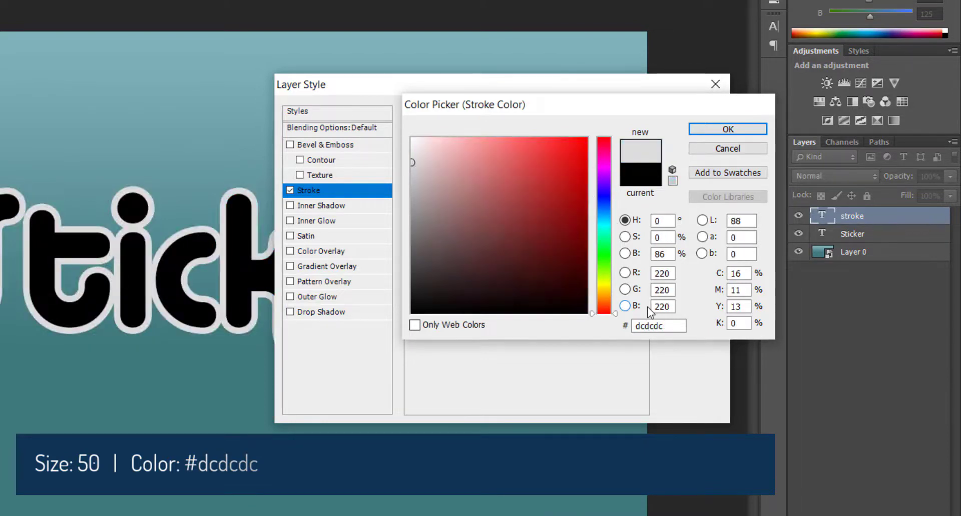
key("Return")
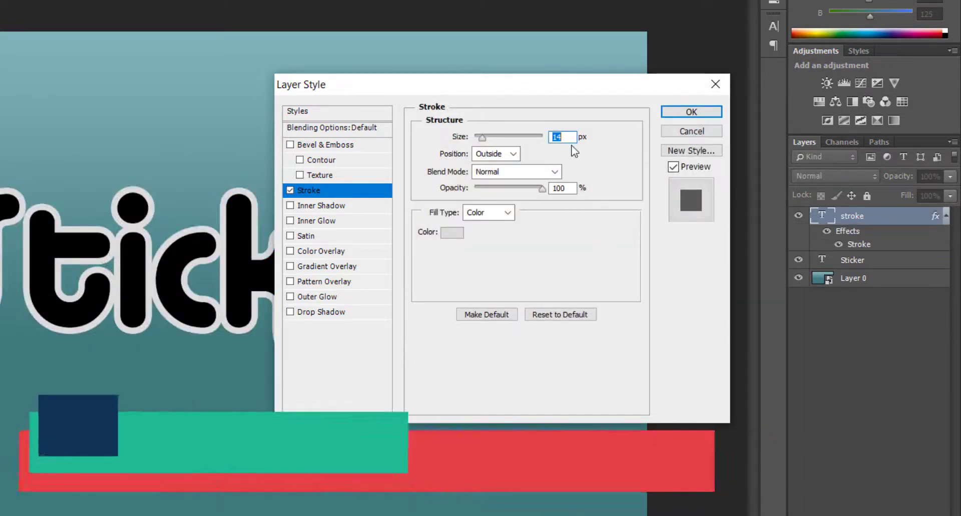
Step: Increase the Stroke effect's size on the stroke layer to 50 px and apply it
key("Up")
key("Up")
key("Up")
key("Up")
key("Up")
key("Up")
key("Up")
key("Up")
key("Up")
key("Up")
key("Up")
key("Up")
key("Up")
key("Up")
key("Up")
key("Up")
key("Up")
key("Up")
key("Up")
key("Up")
key("Up")
key("Up")
key("Up")
key("Up")
key("Up")
key("Up")
key("Up")
key("Up")
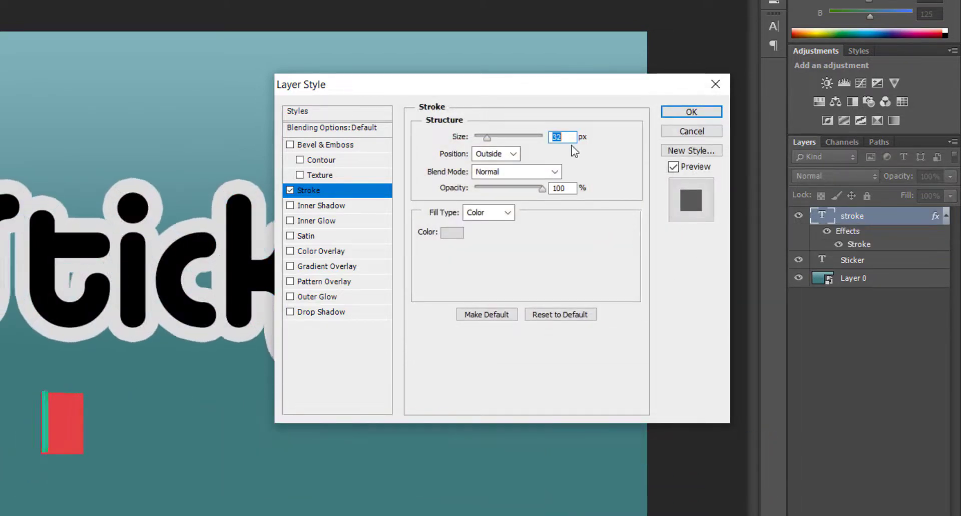
key("Up")
key("Up")
key("Up")
key("Up")
key("Up")
key("Up")
key("Up")
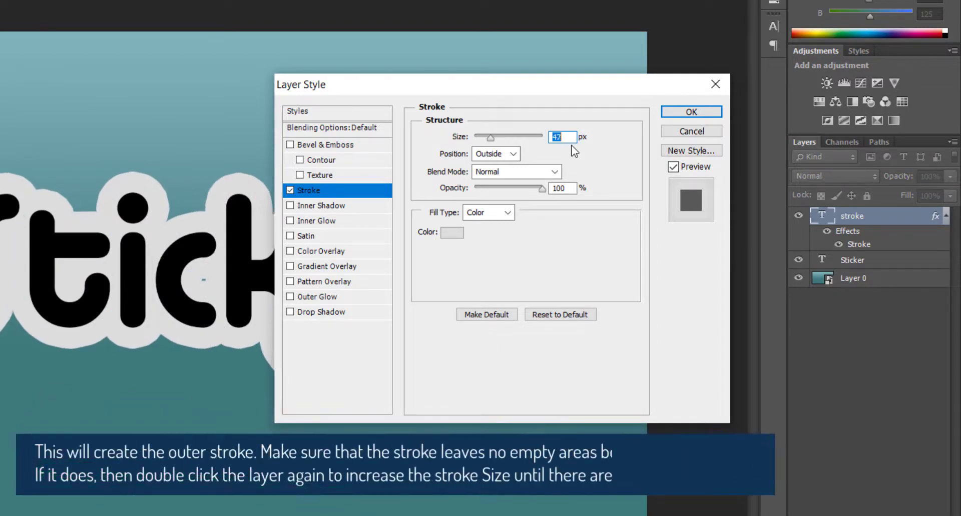
left_click_drag(564, 93, 620, 95)
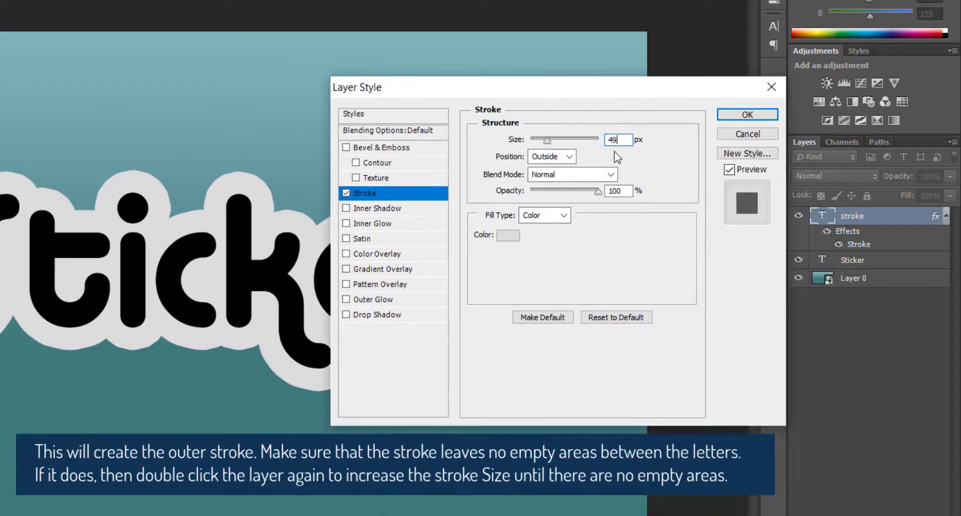
key("Up")
key("Up")
key("Up")
key("Up")
key("Up")
key("Up")
key("Down")
key("Down")
key("Down")
key("Down")
key("Down")
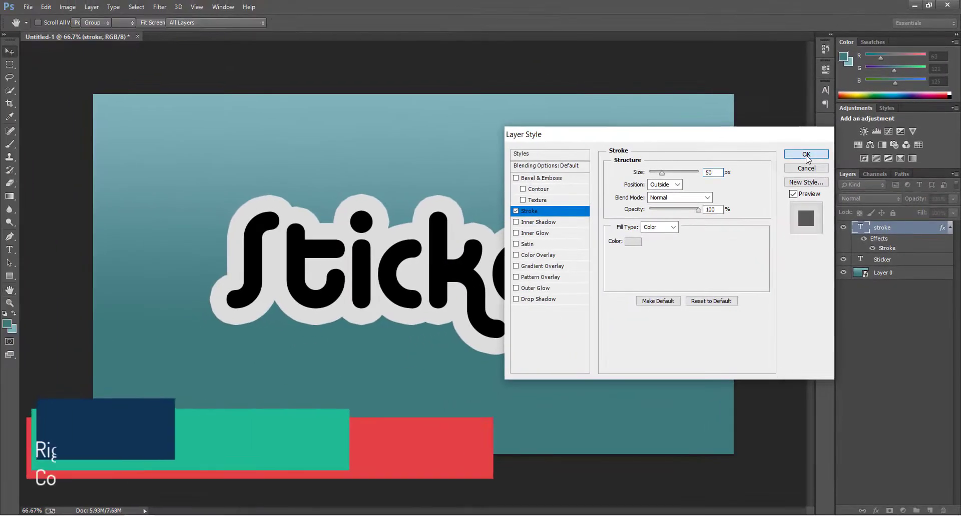
left_click(806, 155)
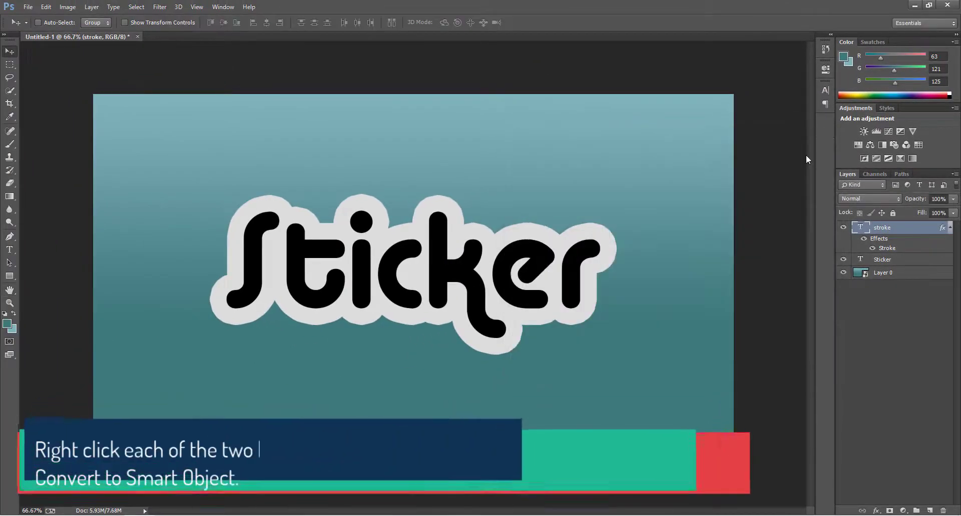
Step: Convert the stroke layer and the Sticker text layer into separate smart objects
key("ctrl+minus")
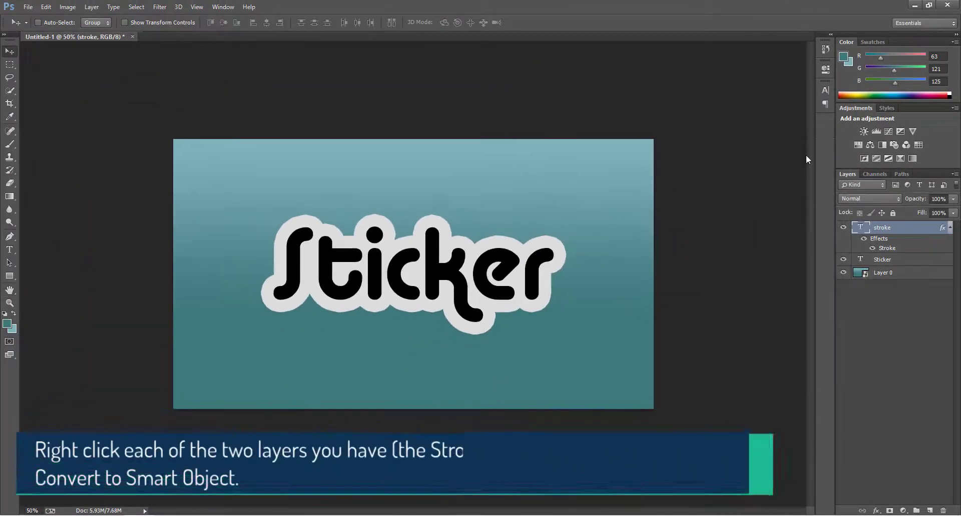
left_click(951, 229)
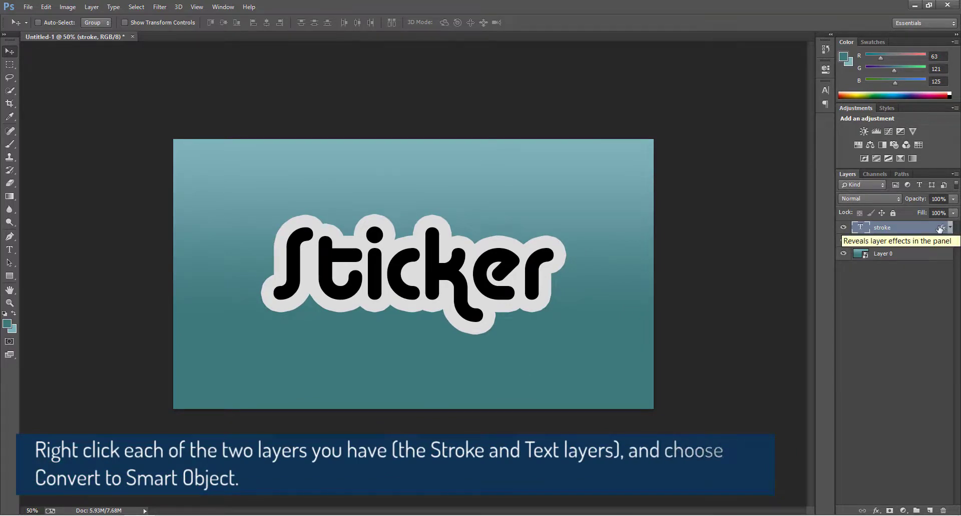
right_click(919, 229)
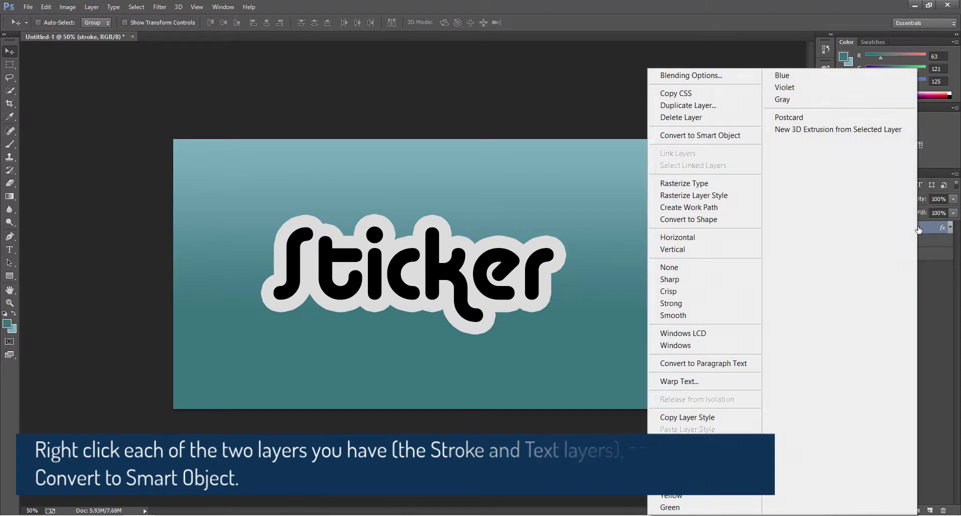
left_click(736, 139)
right_click(890, 241)
left_click(720, 136)
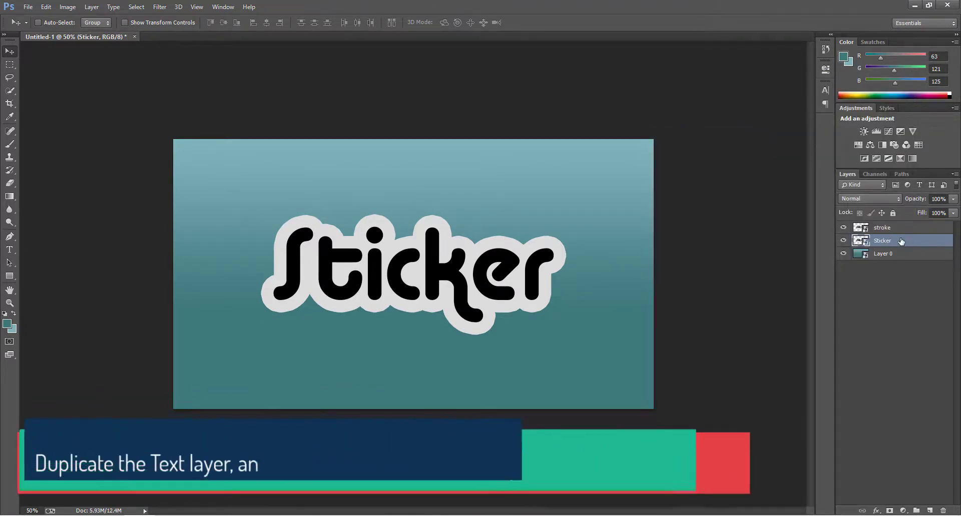
Step: Move the Sticker layer above the stroke layer, and duplicate it with the copy's Fill set to 0%
left_click_drag(900, 241, 904, 223)
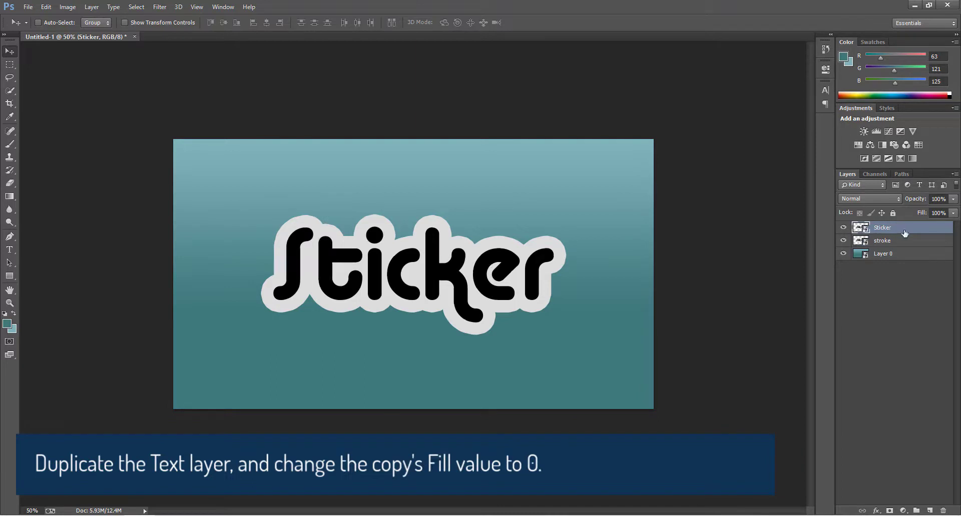
key("ctrl+j")
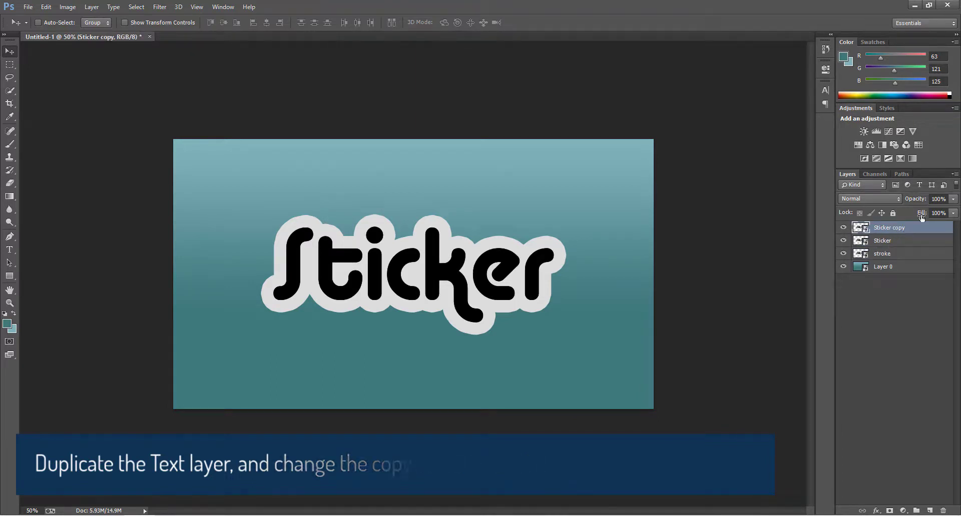
left_click_drag(920, 213, 862, 216)
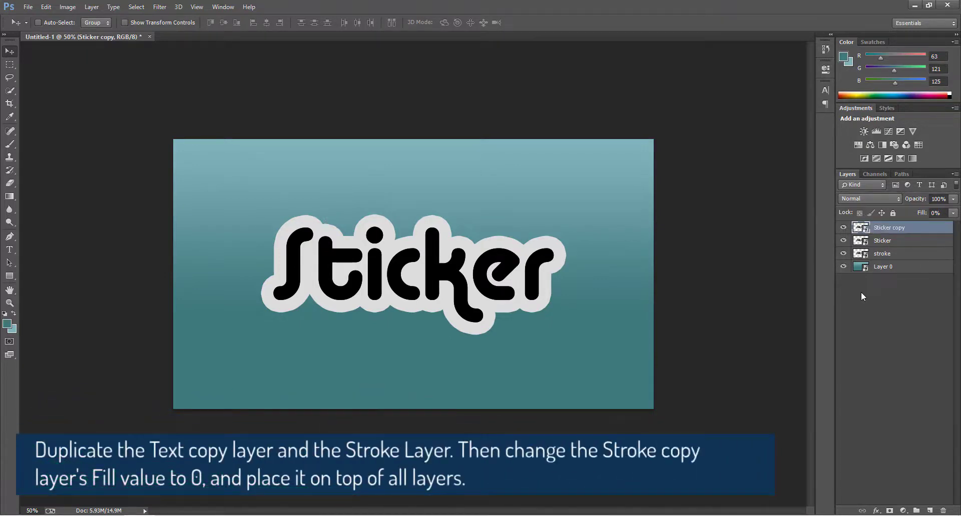
Step: Duplicate the Sticker copy layer, and place a duplicate of the stroke layer with 0% Fill directly beneath the new top copy
key("ctrl+j")
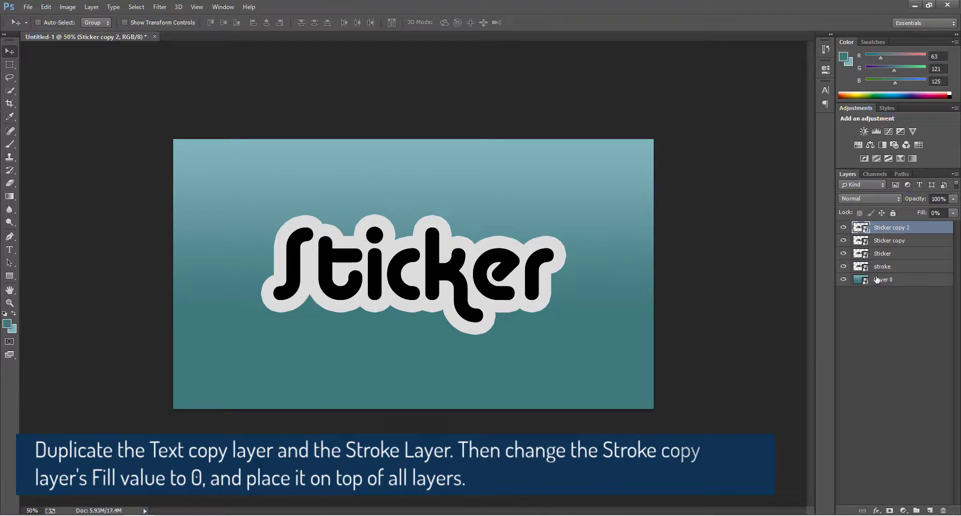
left_click(887, 268)
key("ctrl+j")
left_click_drag(888, 269, 893, 235)
left_click(935, 214)
type("0")
key("Return")
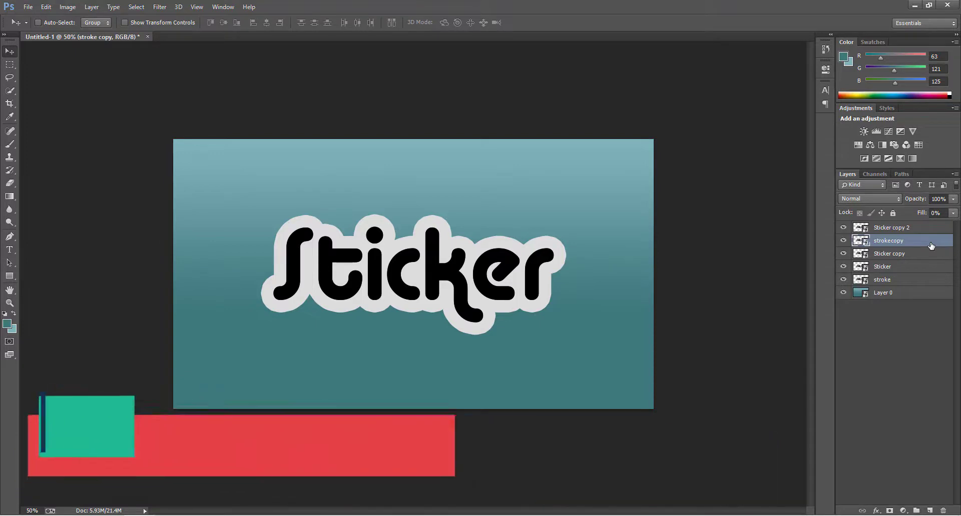
Step: Give the original stroke layer a Bevel & Emboss of size 10 px, angle 79°, altitude 37°, with Use Global Light off and Anti-aliased on
left_click(915, 284)
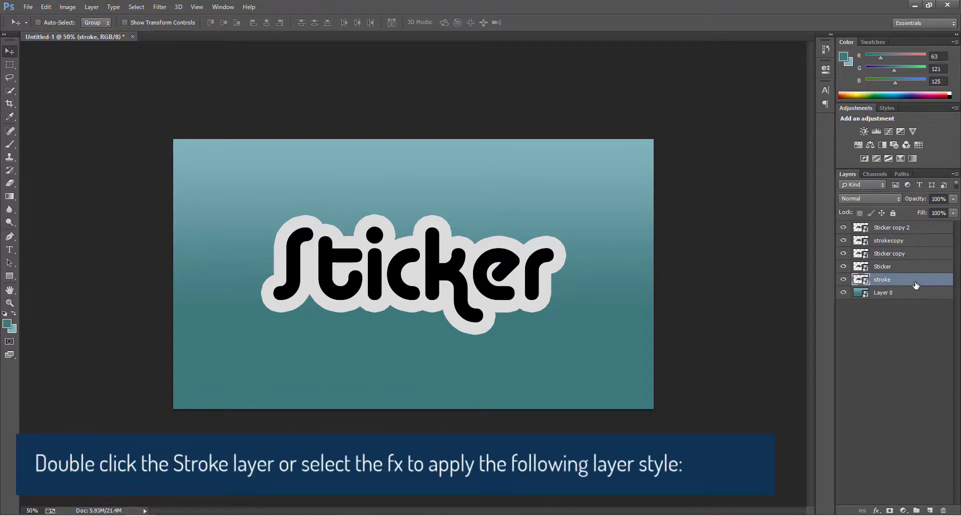
left_click(877, 511)
left_click(896, 395)
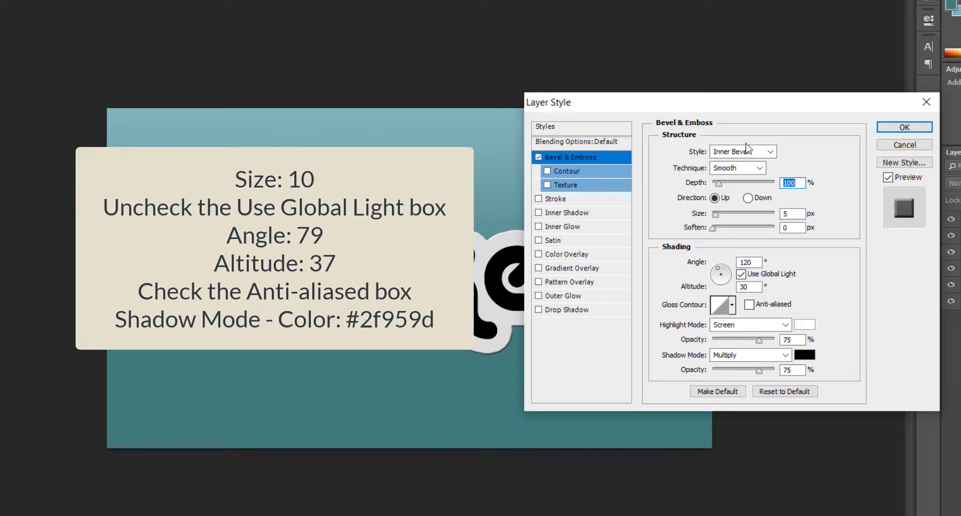
double_click(790, 214)
type("10")
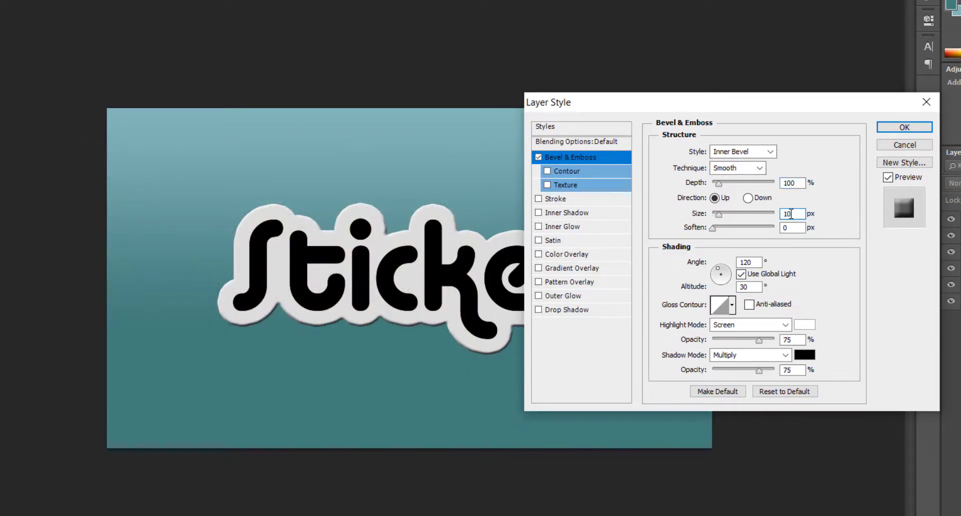
double_click(751, 263)
type("79")
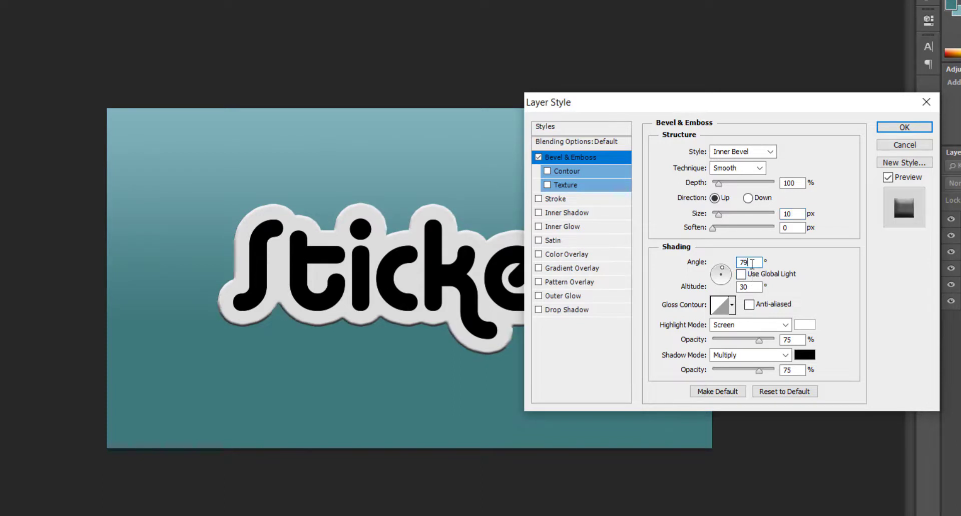
type("37")
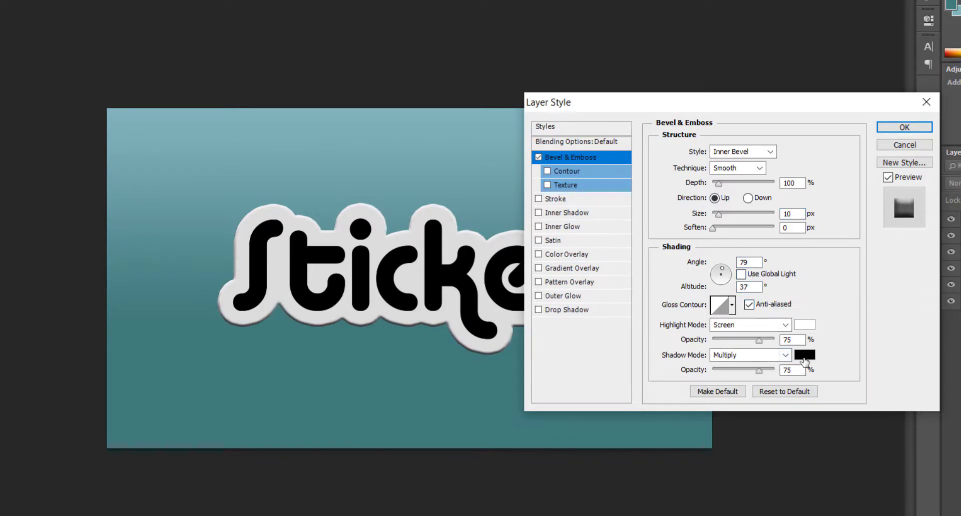
Step: Set the stroke layer's bevel shadow colour to #2f959d and the bevel size to 20 px
left_click(804, 355)
type("2f959d")
key("Return")
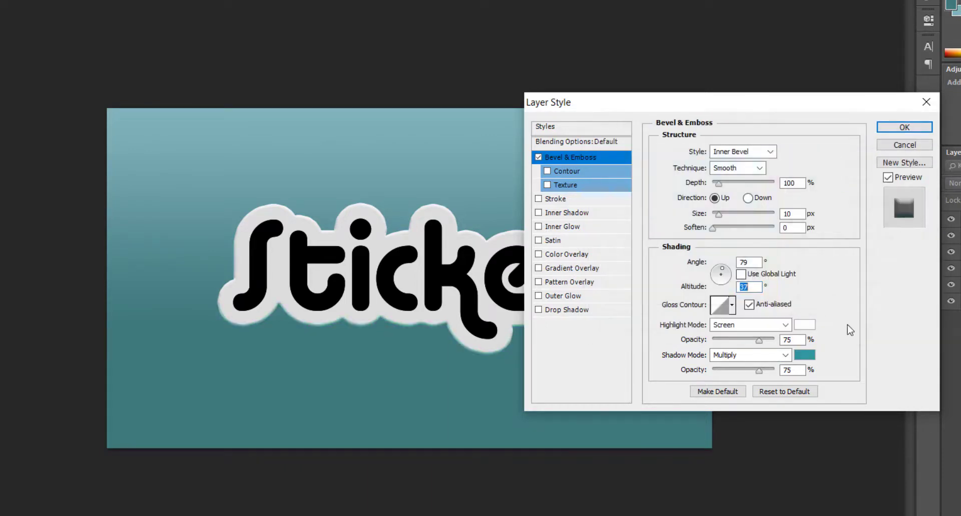
left_click(791, 216)
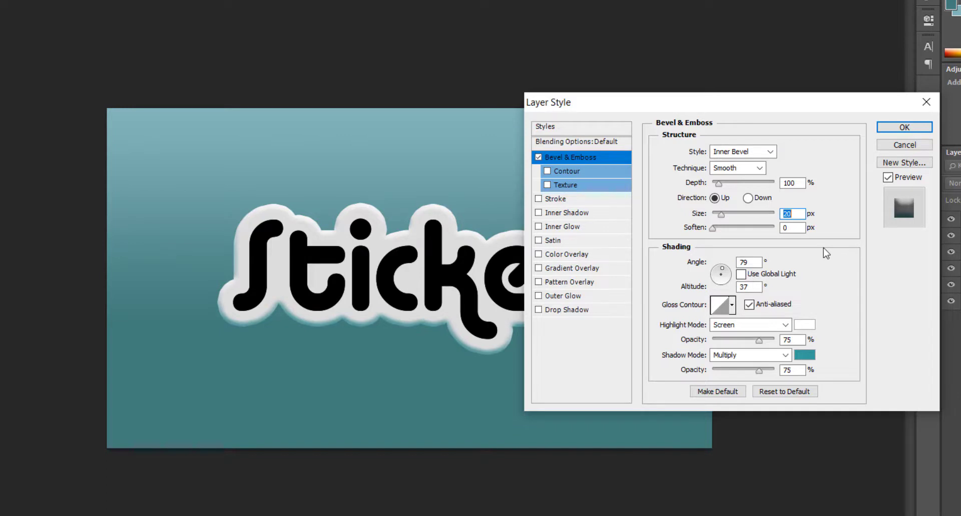
Step: Add an Inner Shadow to the stroke layer with distance 0 px, choke 60% and size 6 px
left_click(590, 213)
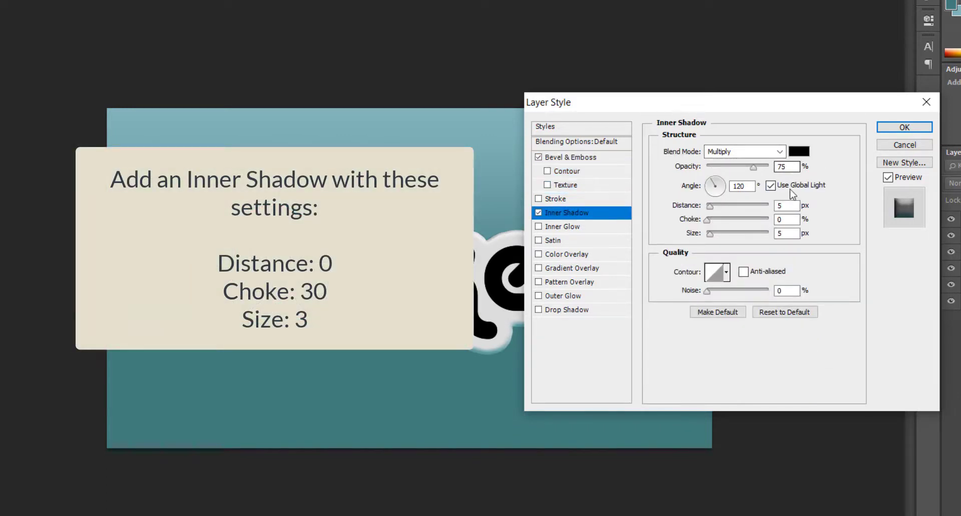
key("Tab")
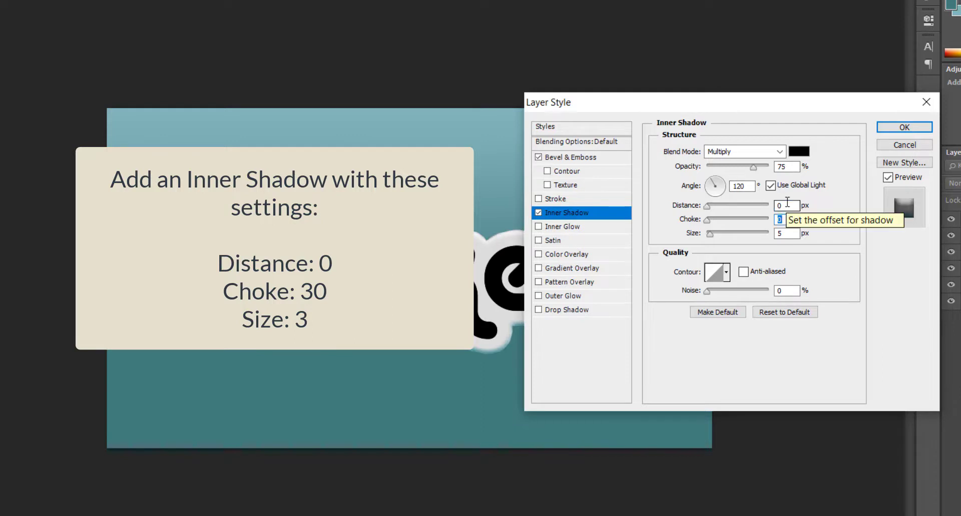
type("60")
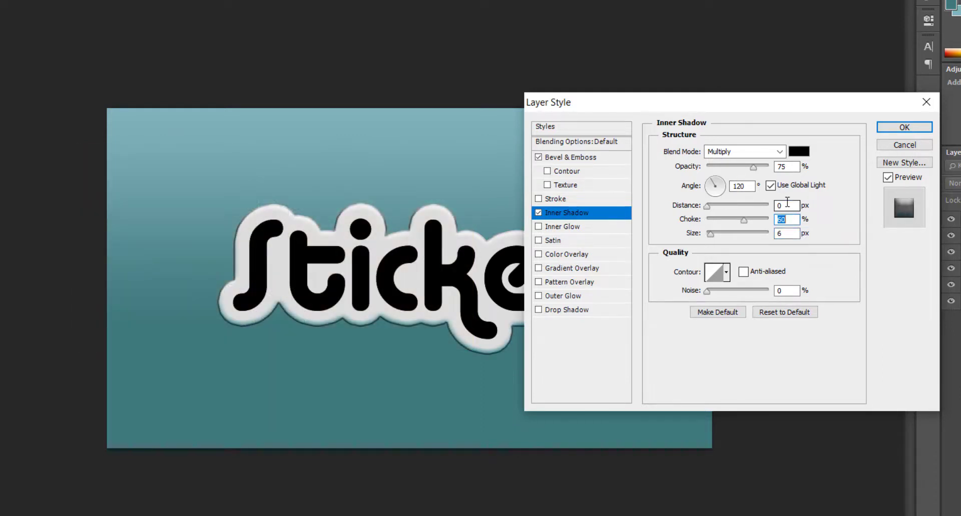
Step: Add a Drop Shadow to the stroke layer with opacity 47%, distance 10 px and size 12 px, and apply the layer style
left_click(580, 311)
type("47")
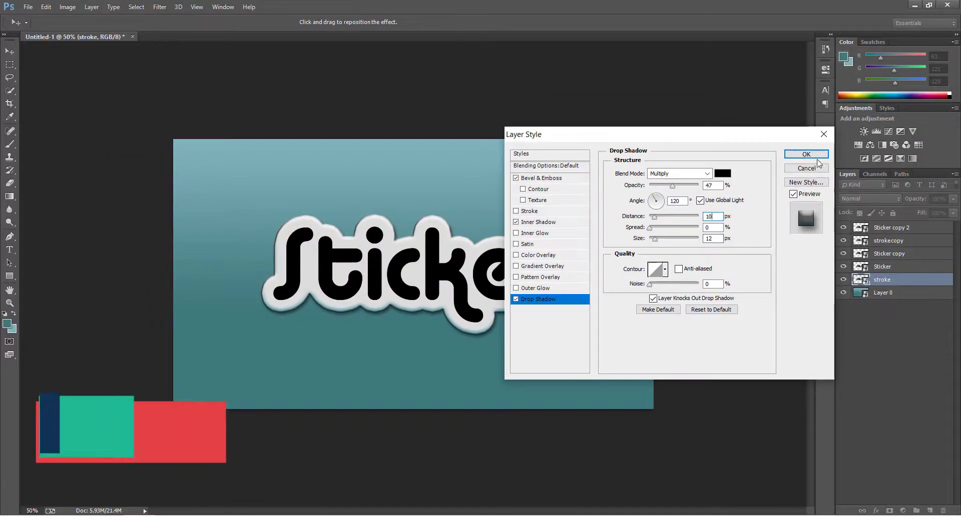
key("Return")
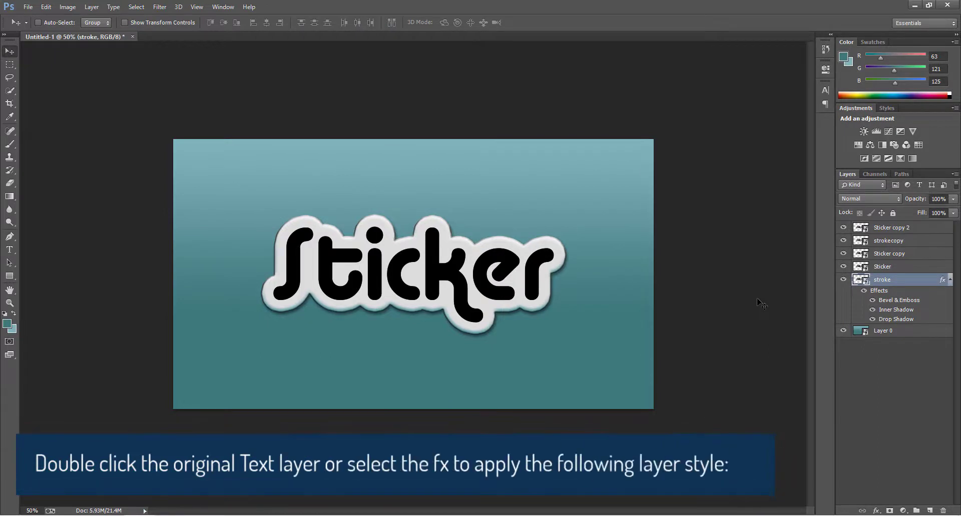
left_click(949, 283)
Step: Add a Bevel & Emboss effect with a size of 14 px to the original Sticker layer
left_click(895, 266)
left_click(875, 510)
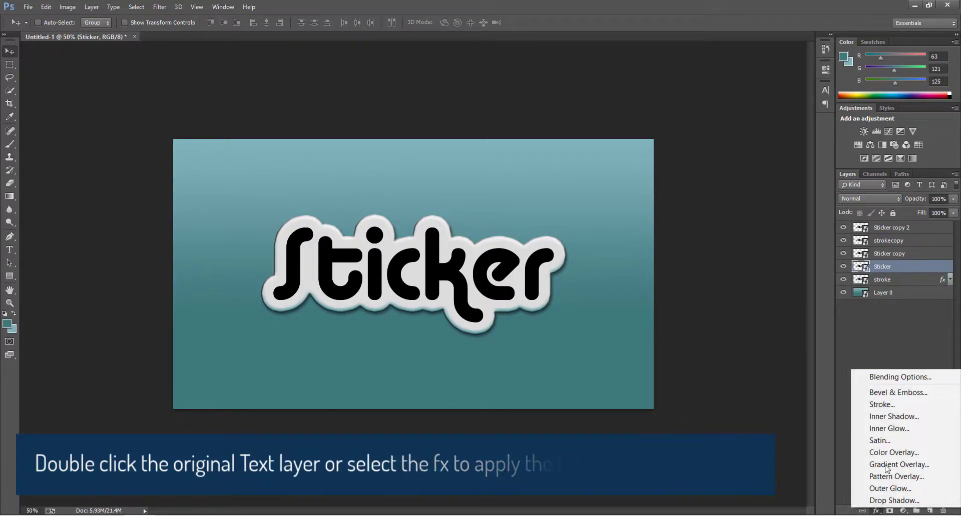
left_click(898, 392)
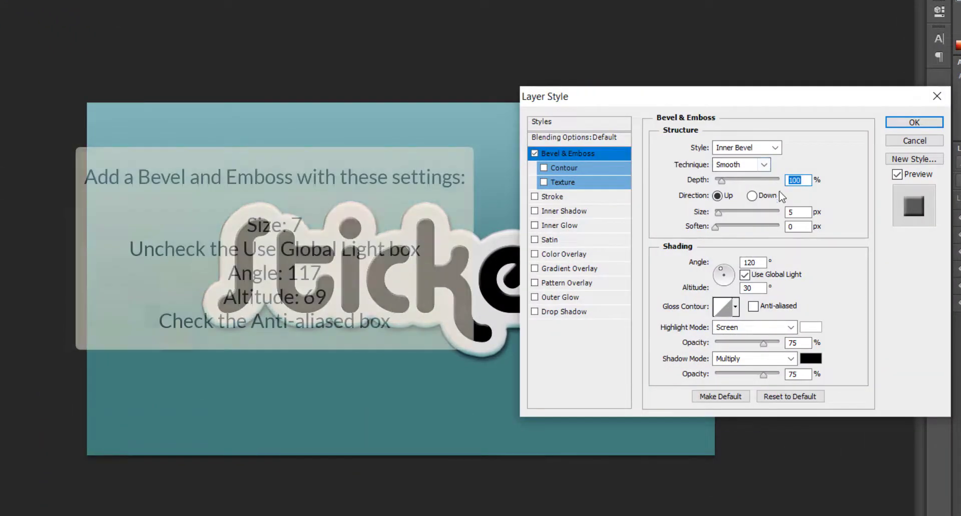
double_click(792, 212)
type("14")
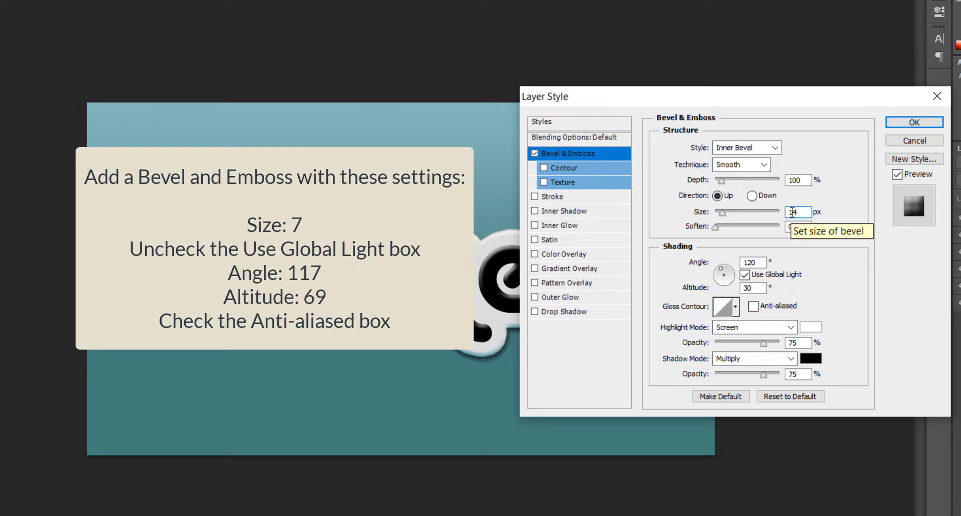
Step: Turn off Use Global Light for the Sticker layer's bevel, set angle 117° and altitude 69°, and enable Anti-aliased
left_click(750, 275)
double_click(753, 262)
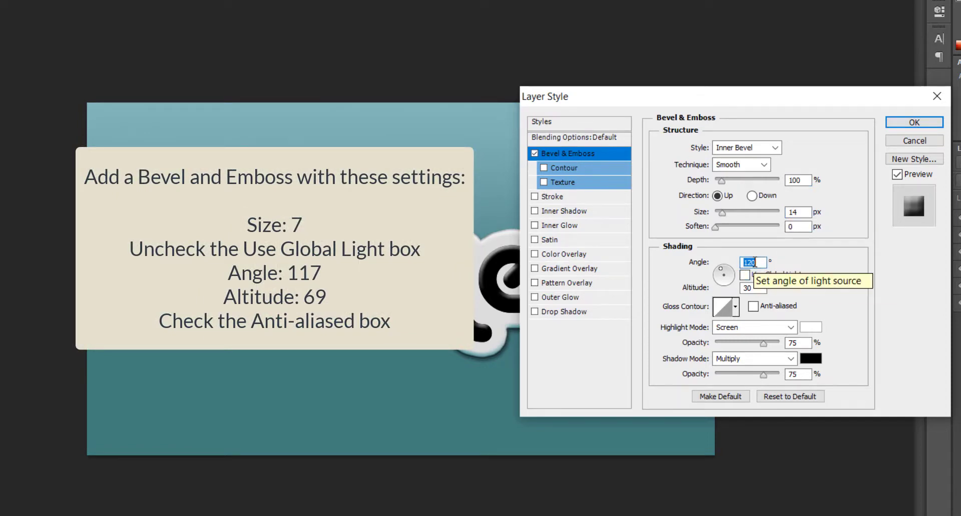
type("117")
double_click(749, 288)
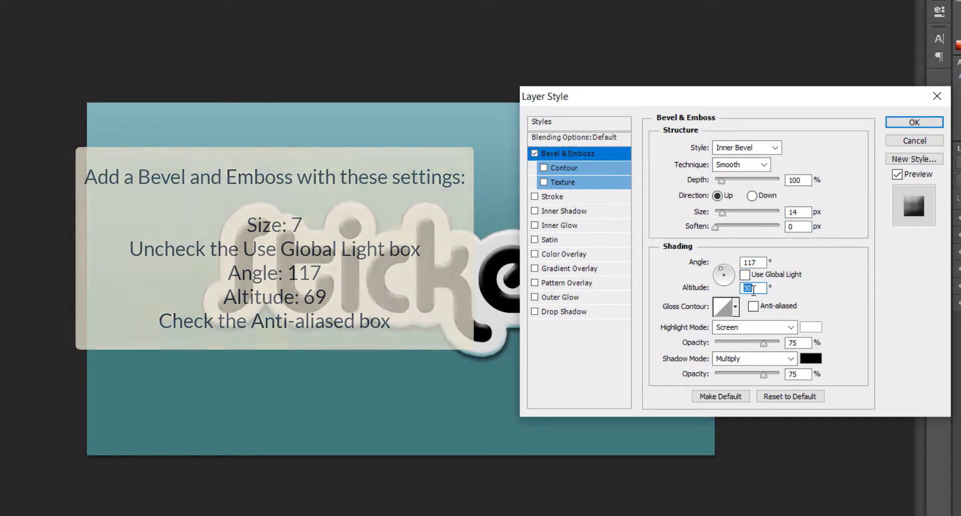
type("69")
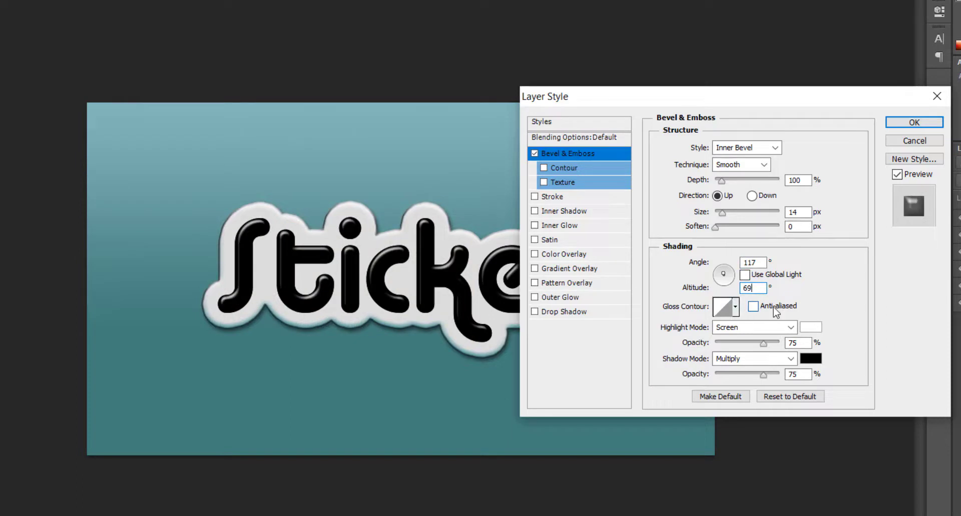
left_click(776, 313)
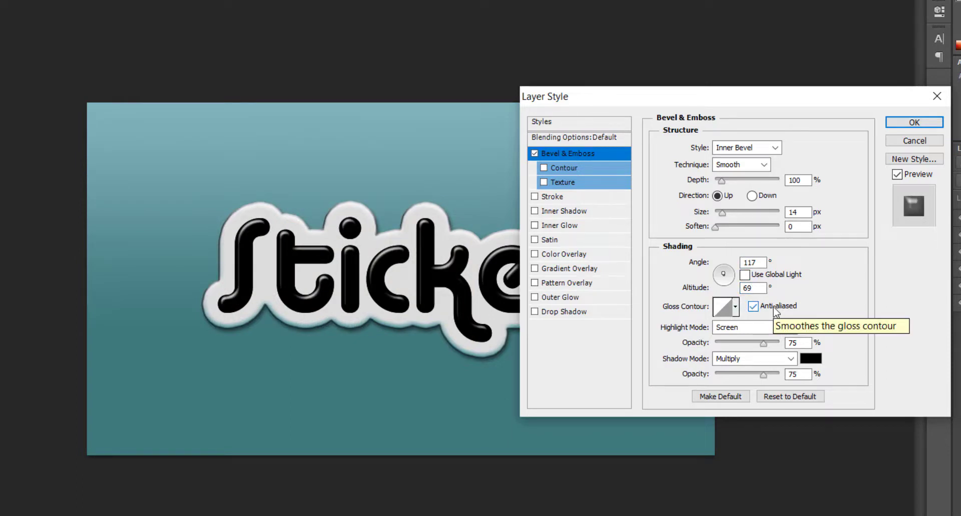
Step: Add an Inner Shadow to the Sticker layer with opacity 35% and size 5 px
left_click(585, 212)
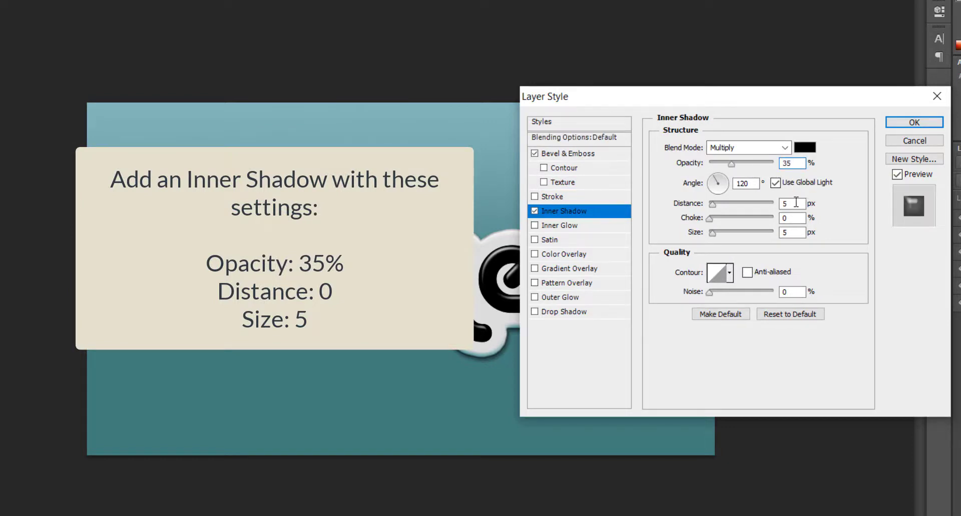
double_click(791, 233)
type("5")
Step: Add a Color Overlay of #ea326e to the Sticker layer and apply the layer style
left_click(564, 254)
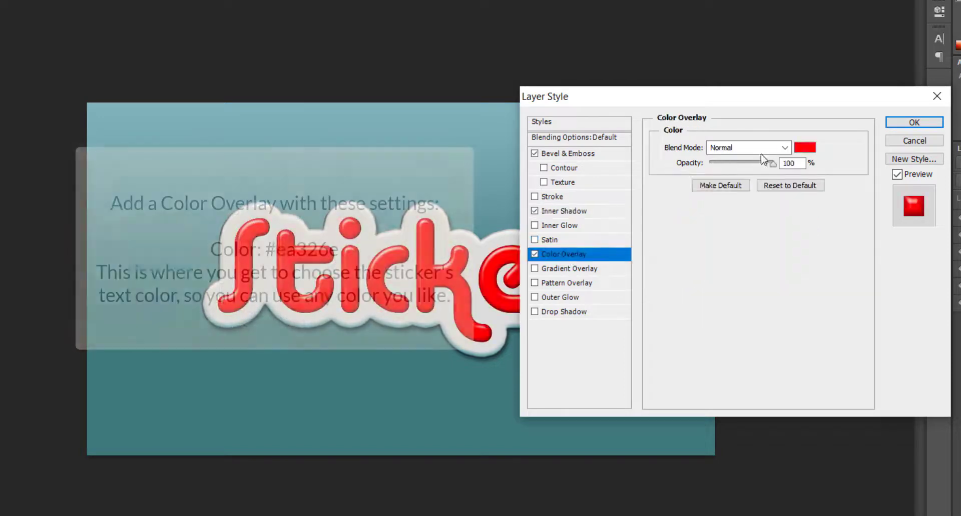
left_click(801, 148)
type("ea326e")
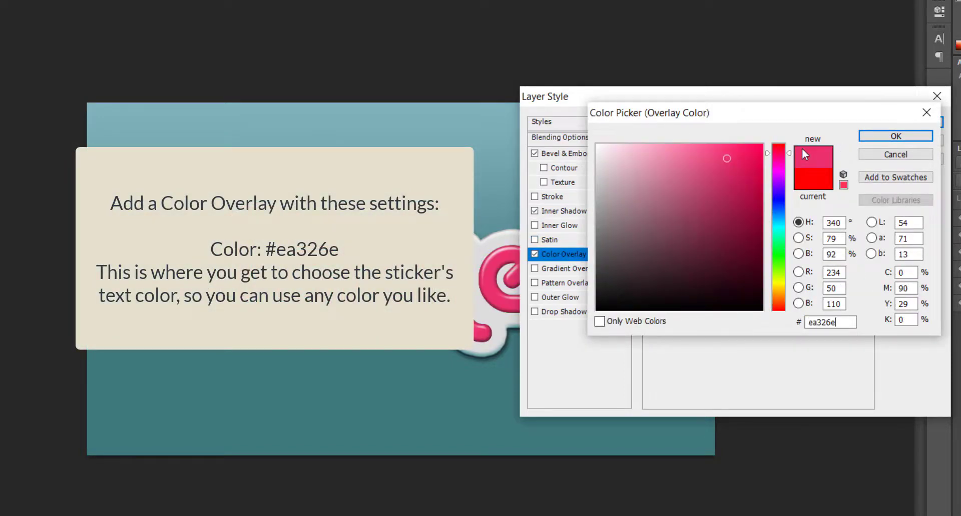
key("Return")
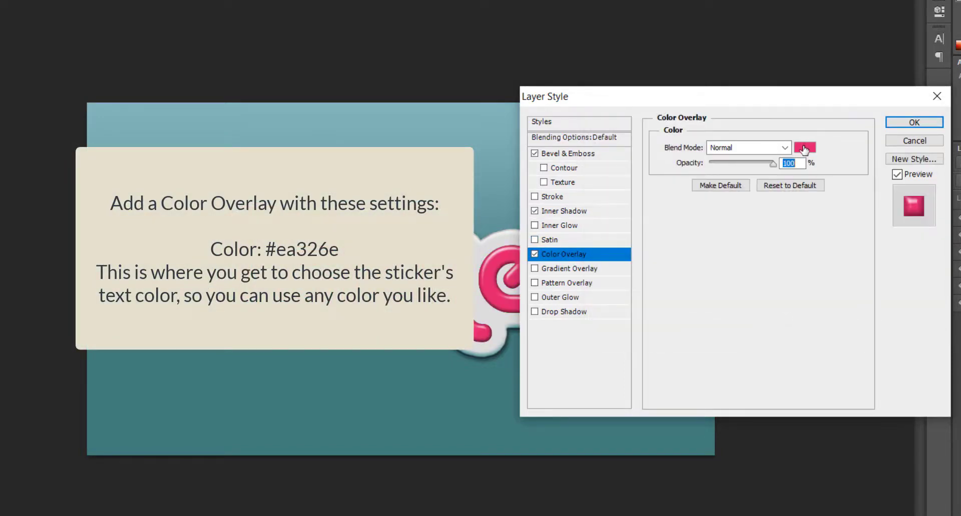
left_click(914, 123)
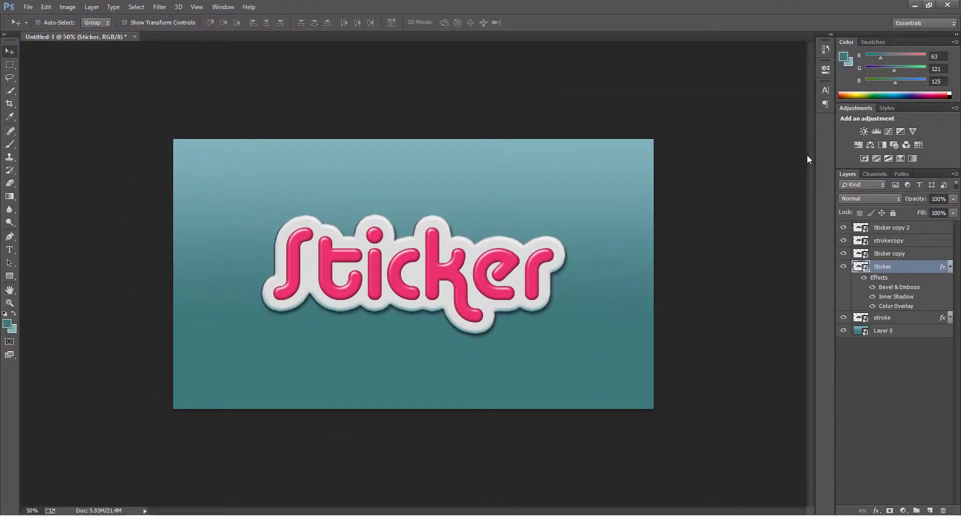
Step: Increase the Sticker layer's Bevel & Emboss size to 24 px, apply it, and collapse the layer's effects list
double_click(898, 288)
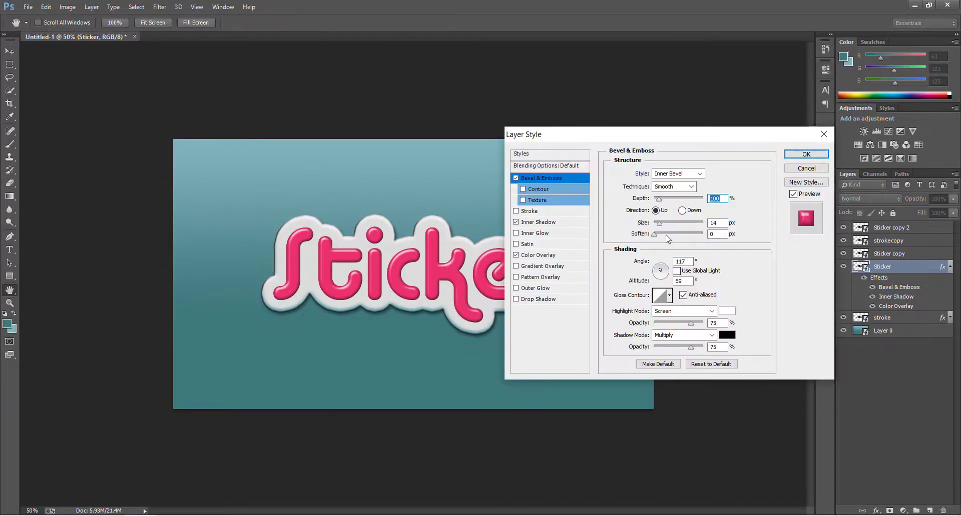
left_click_drag(661, 223, 660, 224)
key("Up")
key("Up")
key("Up")
key("Up")
key("Up")
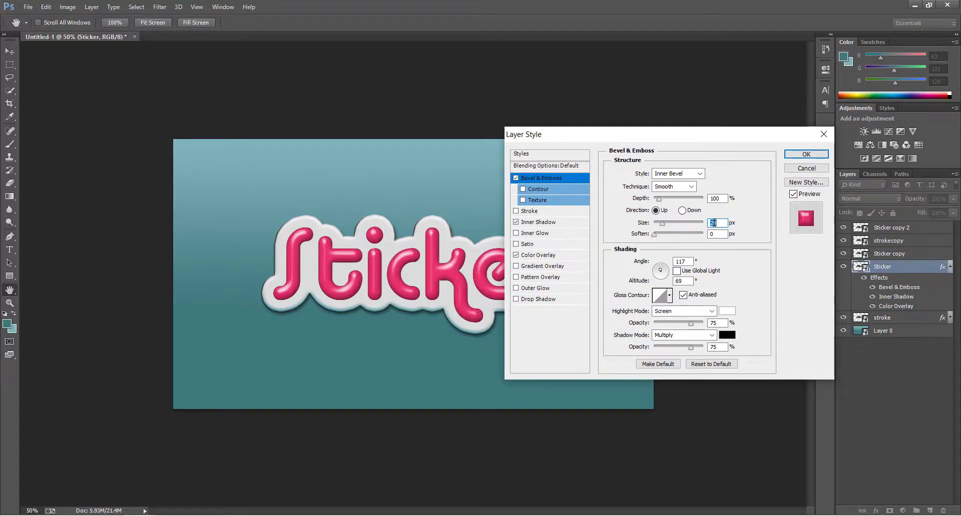
left_click(806, 153)
left_click(949, 266)
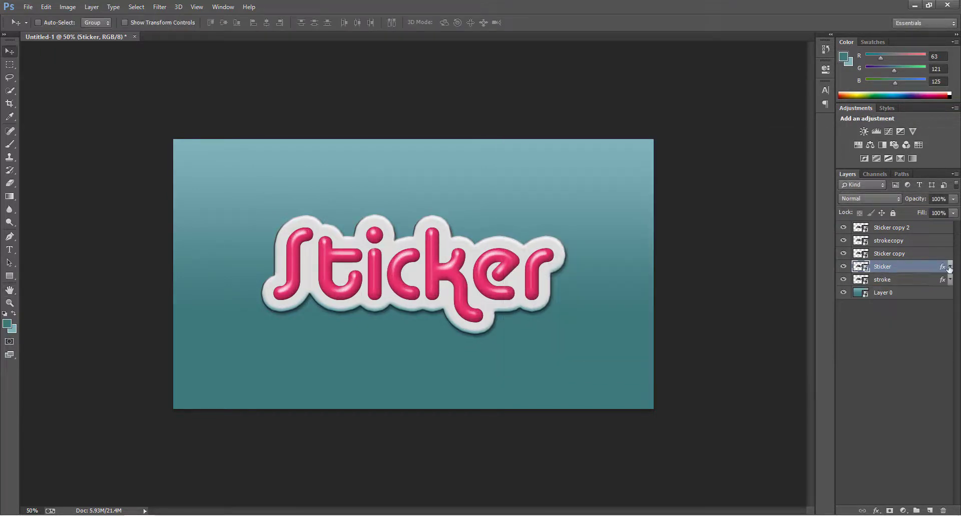
Step: Add a Bevel & Emboss effect with a size of 10 px to the Sticker copy layer
left_click(920, 255)
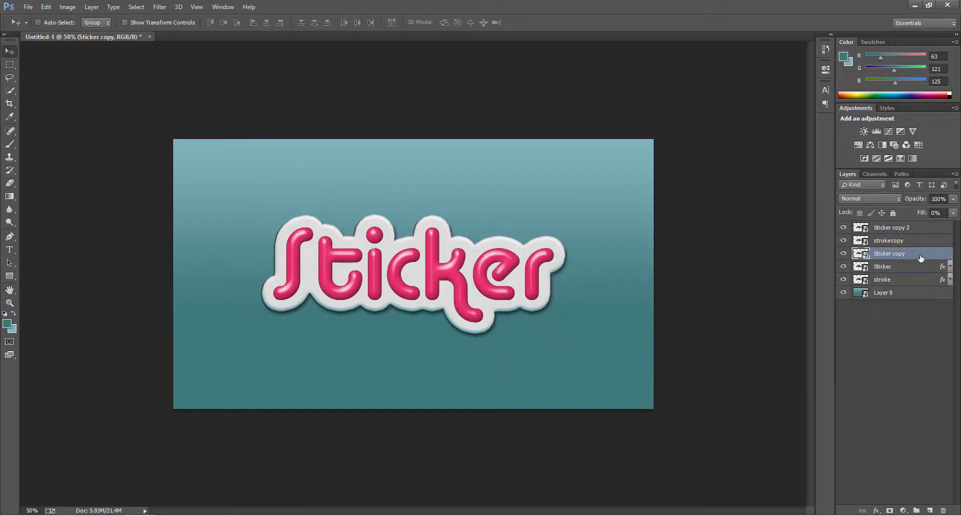
left_click(876, 512)
left_click(889, 399)
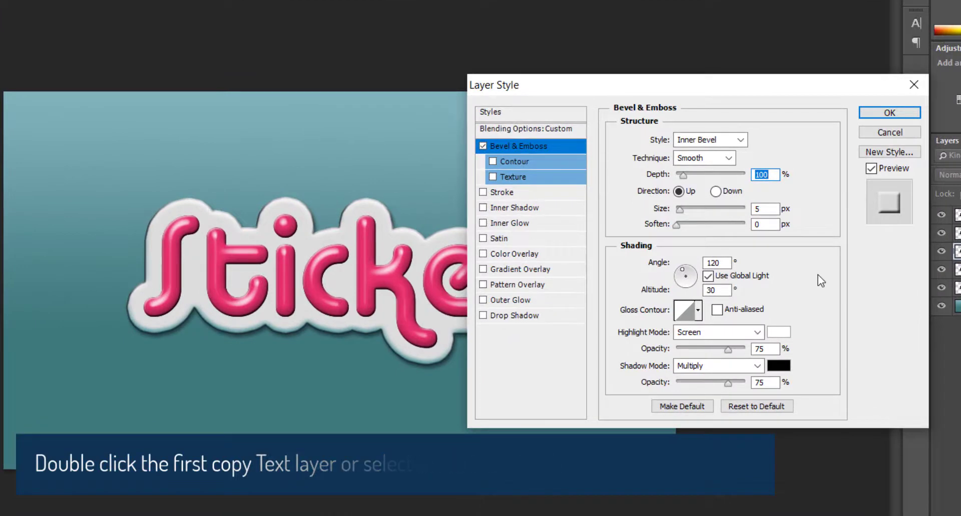
double_click(772, 210)
type("10")
Step: Turn off Use Global Light for the Sticker copy bevel and set angle 0°, altitude 69° and shadow opacity 25%
left_click(708, 277)
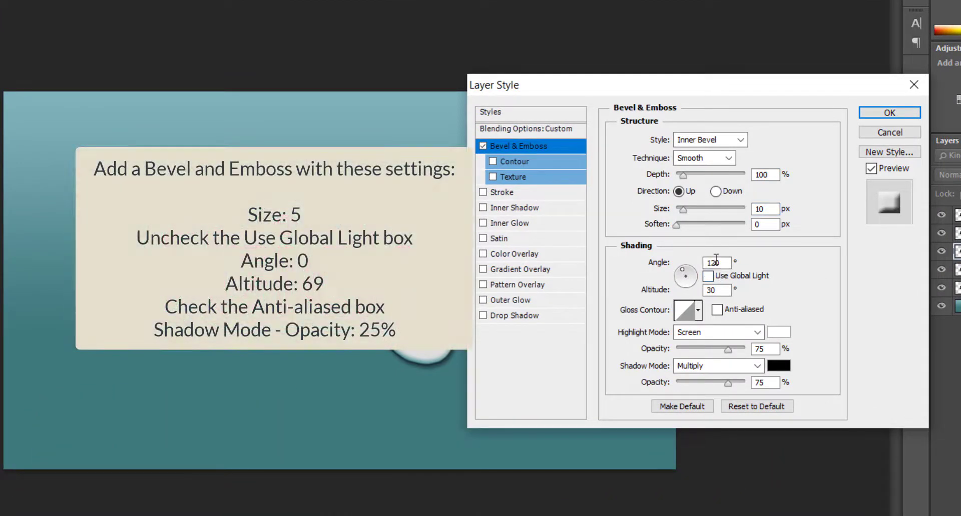
double_click(715, 262)
type("0")
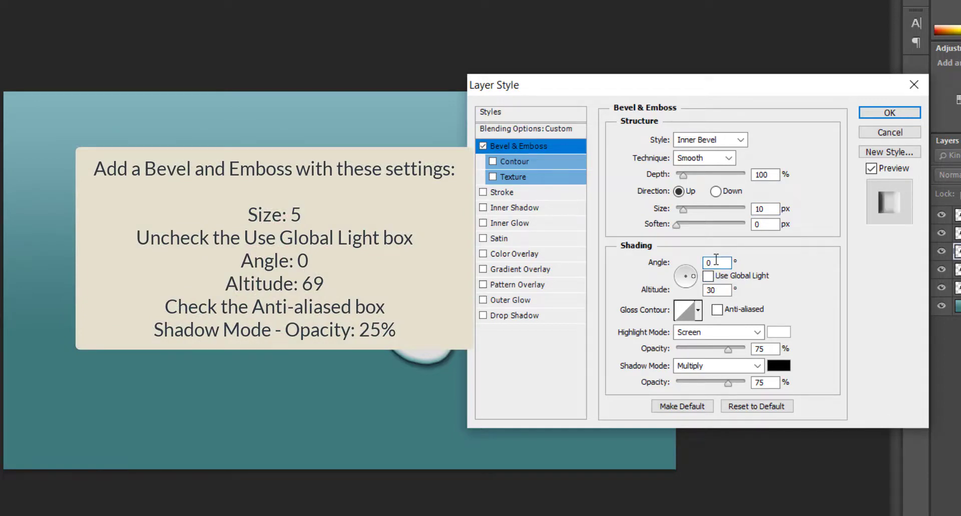
double_click(720, 291)
type("69")
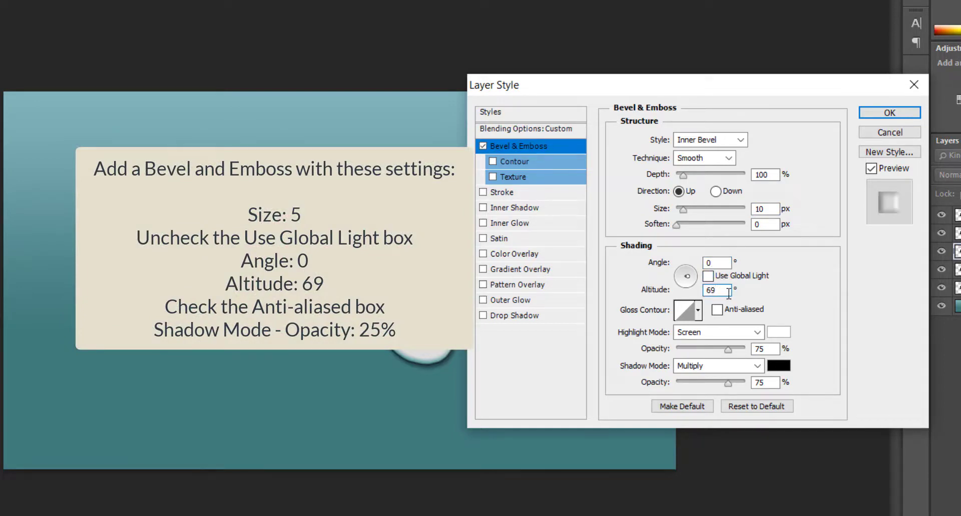
double_click(764, 383)
type("25")
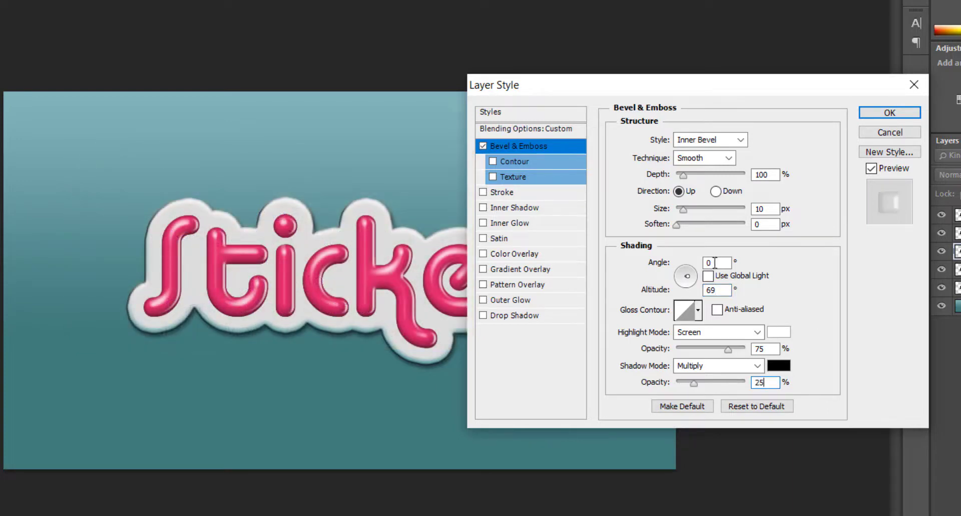
Step: Add an anti-aliased Contour to the Sticker copy layer's bevel, apply the layer style, and collapse its effects list
left_click(560, 164)
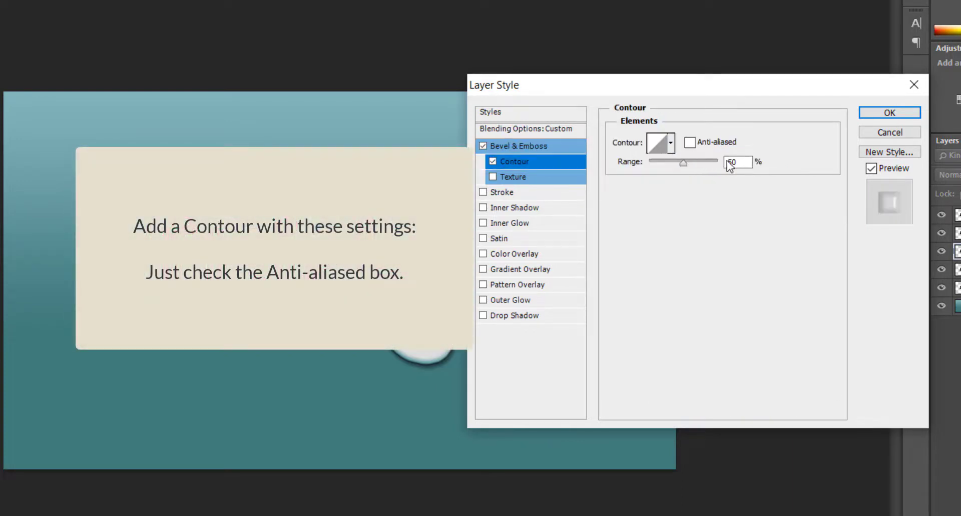
left_click(726, 145)
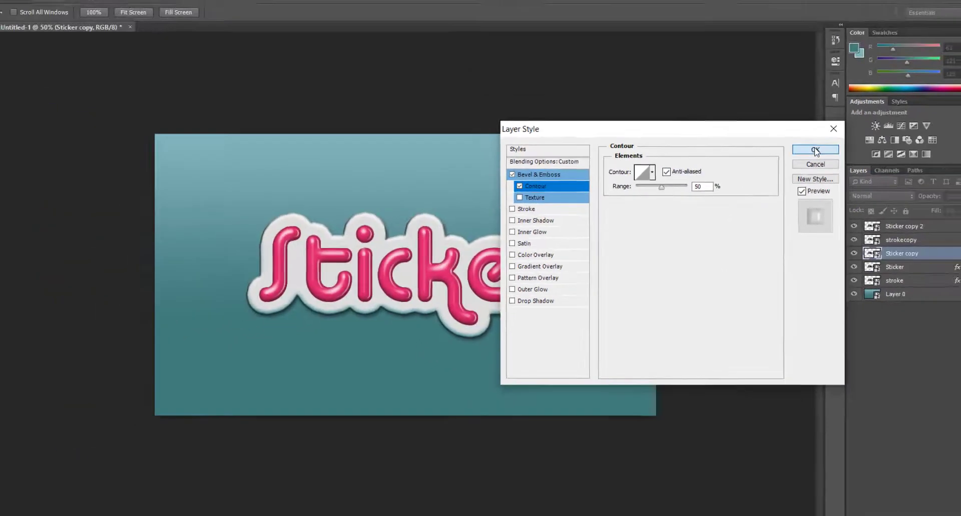
left_click(889, 112)
left_click(949, 253)
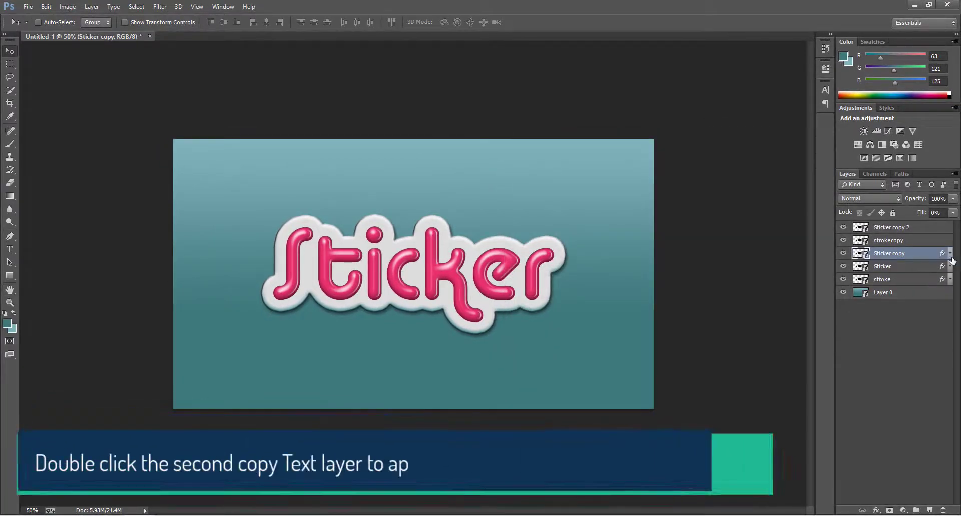
Step: Add a Bevel & Emboss effect to the stroke copy layer with style Outer Bevel and size 14 px
left_click(924, 242)
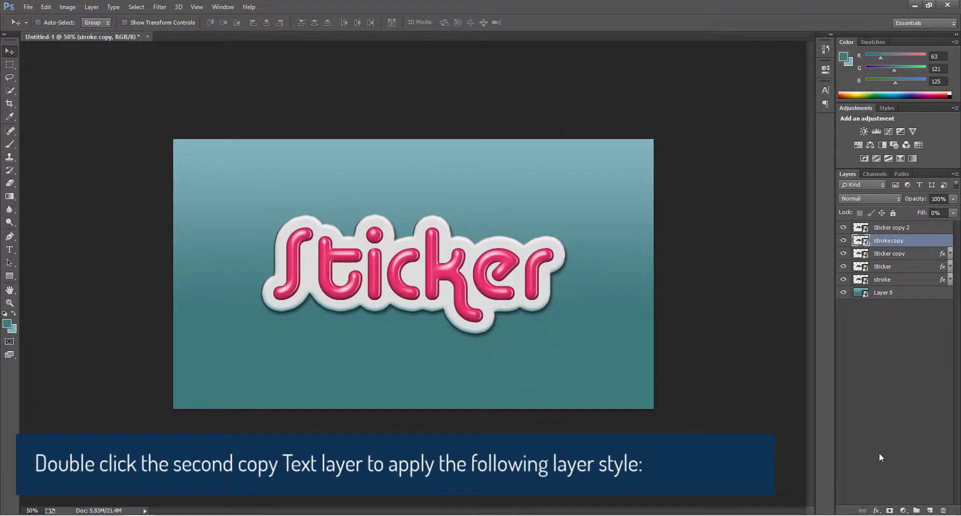
left_click(875, 511)
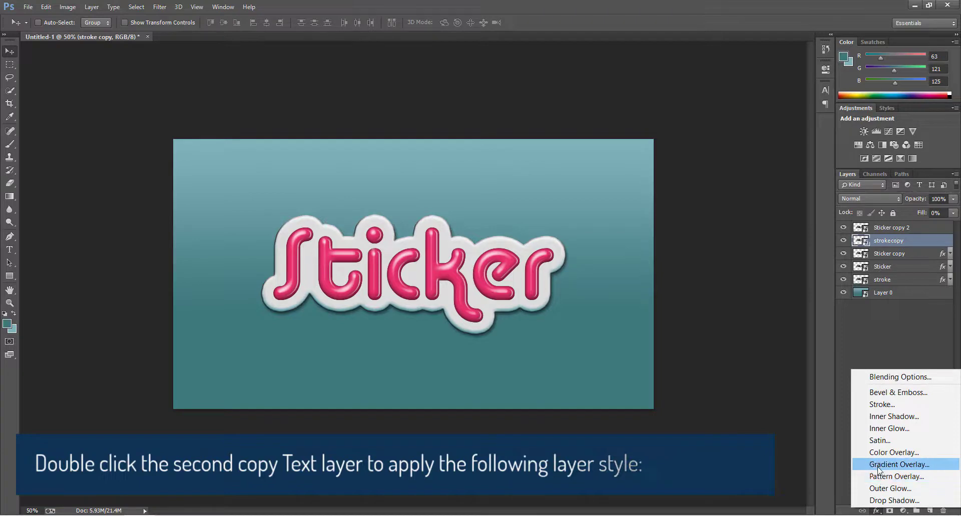
left_click(896, 393)
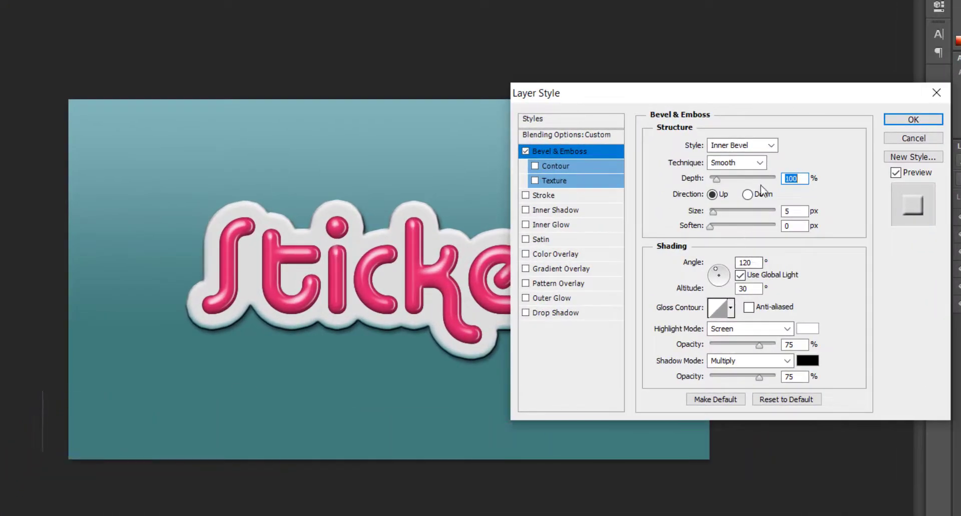
left_click(746, 146)
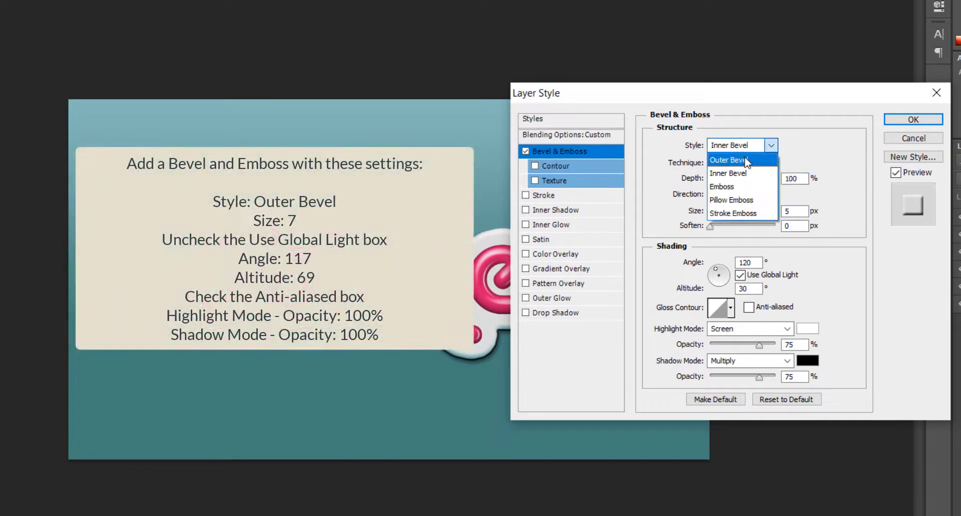
left_click(747, 161)
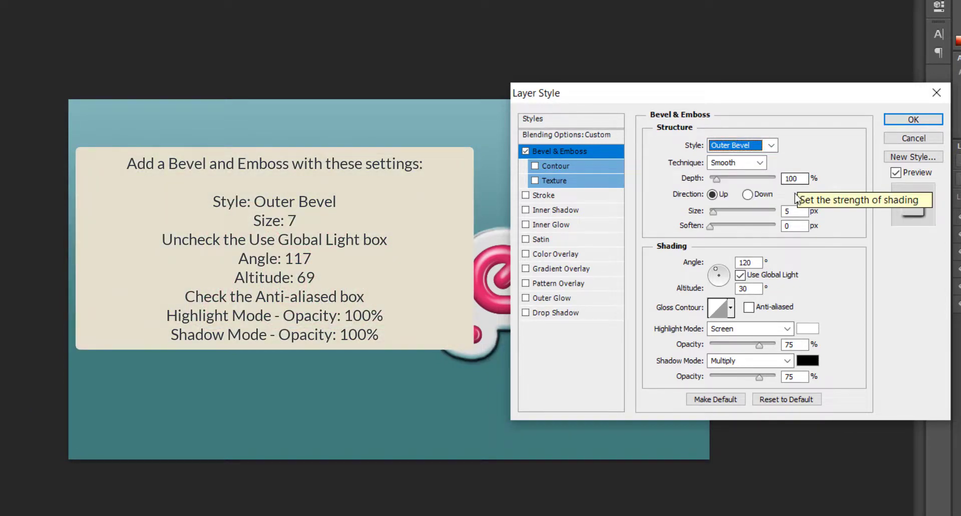
double_click(794, 211)
type("14")
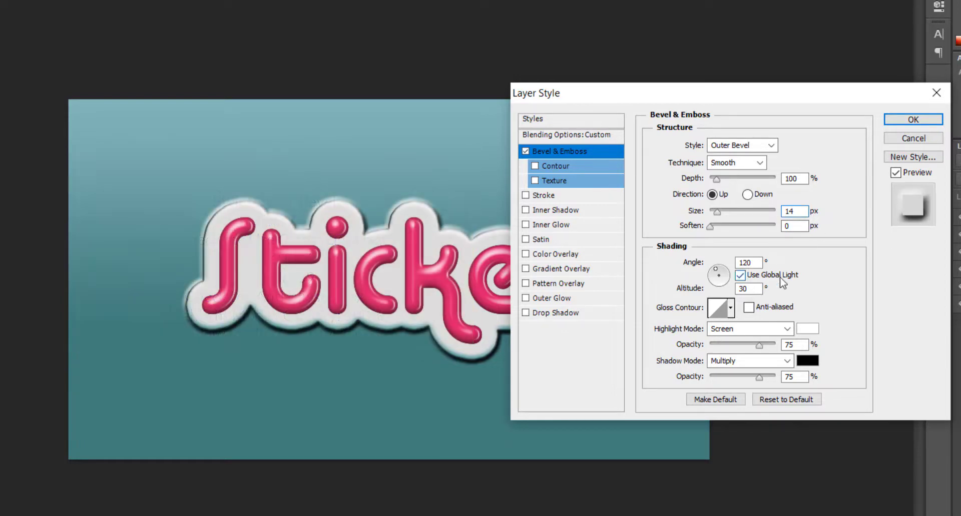
Step: Turn off Use Global Light for the stroke copy bevel, set angle 117° and altitude 69°, enable Anti-aliased, and set highlight and shadow opacity to 100%
double_click(748, 263)
type("117")
key("Tab")
type("69")
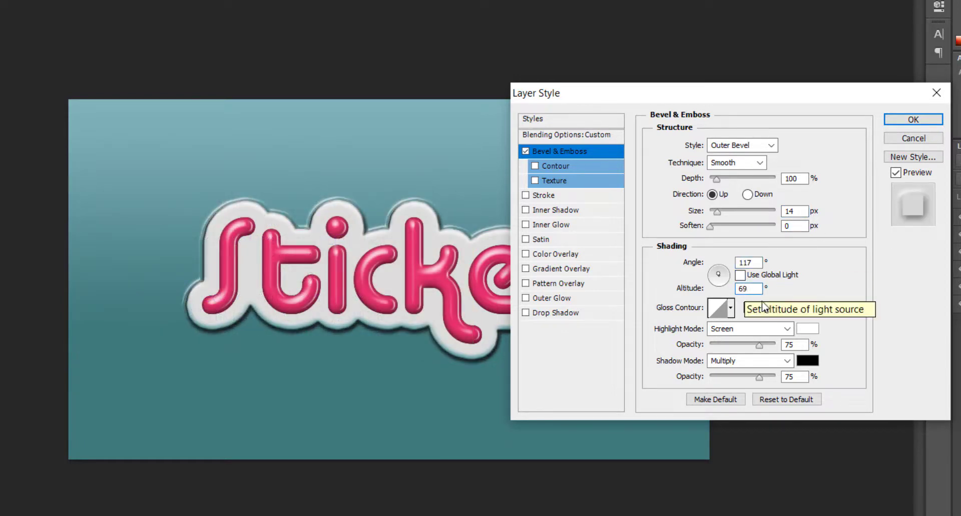
left_click(748, 307)
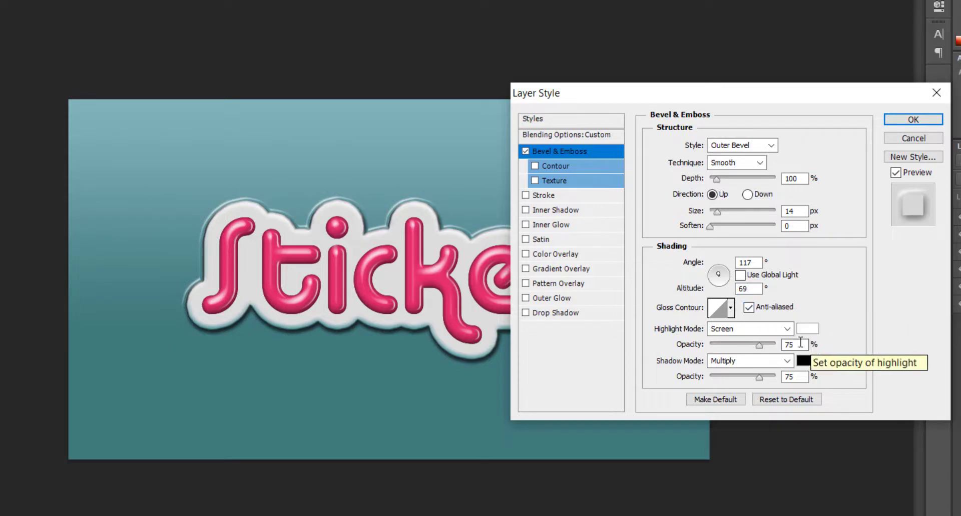
left_click_drag(758, 345, 775, 345)
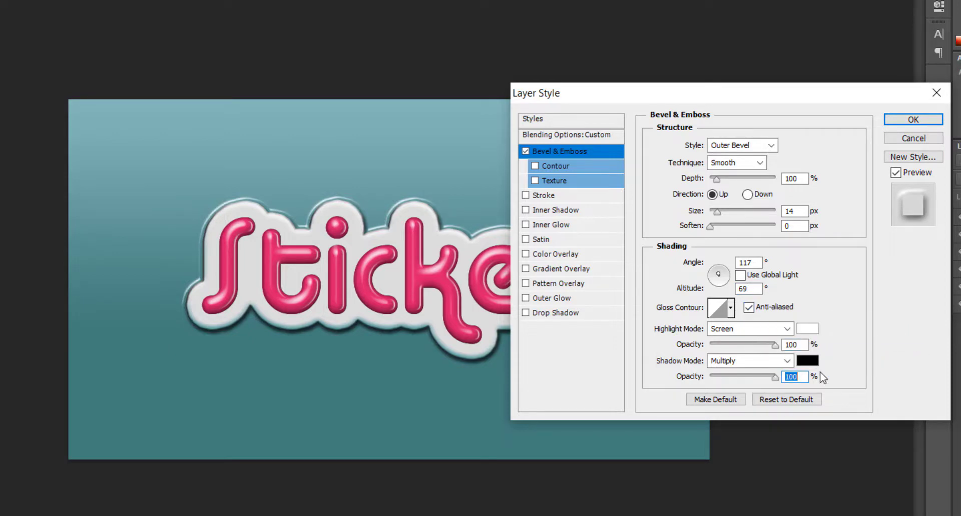
Step: Increase the stroke copy layer's Bevel & Emboss size to 20 px
left_click(784, 211)
key("Up")
key("Up")
key("Up")
key("Up")
key("Up")
key("Up")
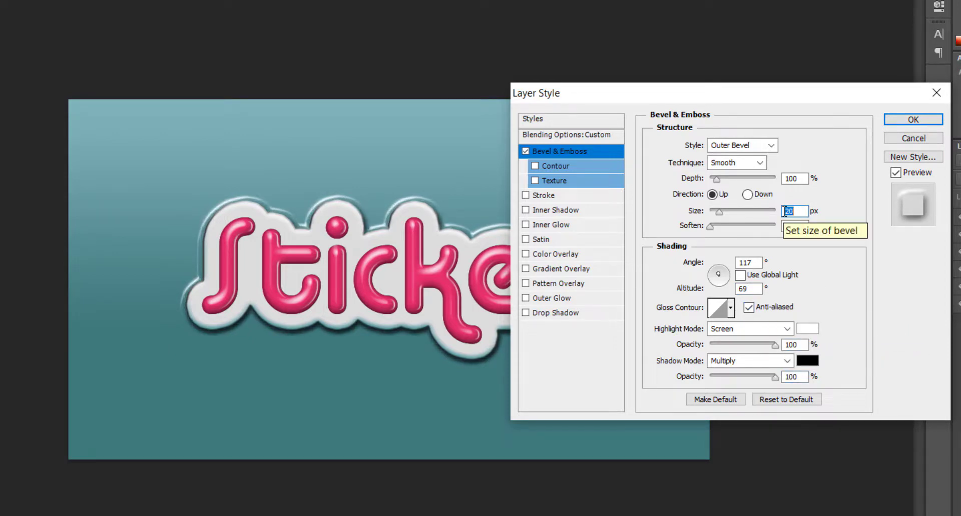
Step: Add a Soft Light Gradient Overlay at 30% opacity to the stroke copy layer, apply the style, and collapse its effects list
left_click(560, 269)
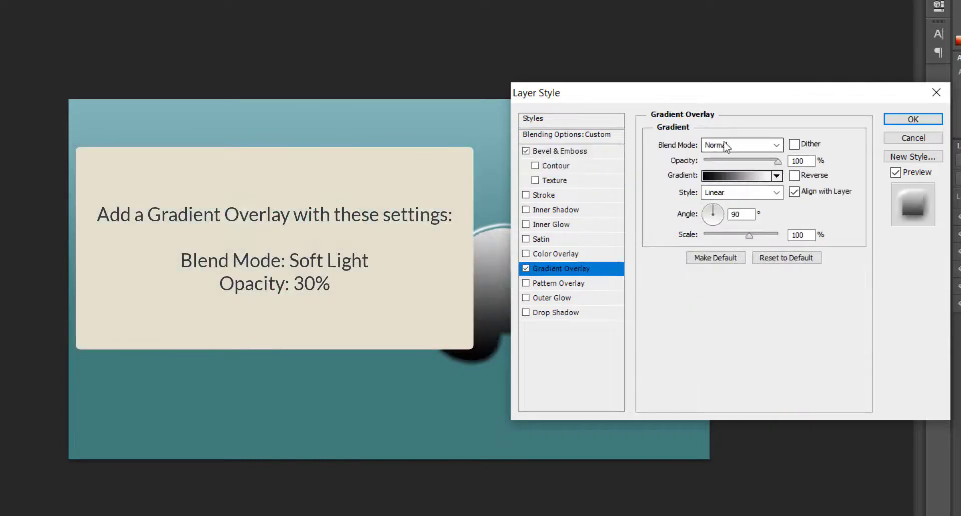
left_click(726, 145)
left_click(720, 373)
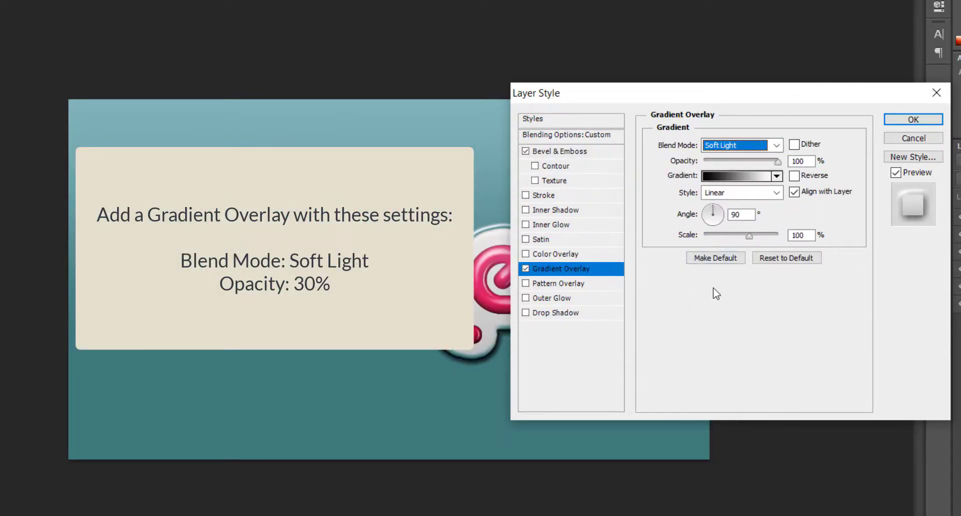
double_click(796, 161)
type("30")
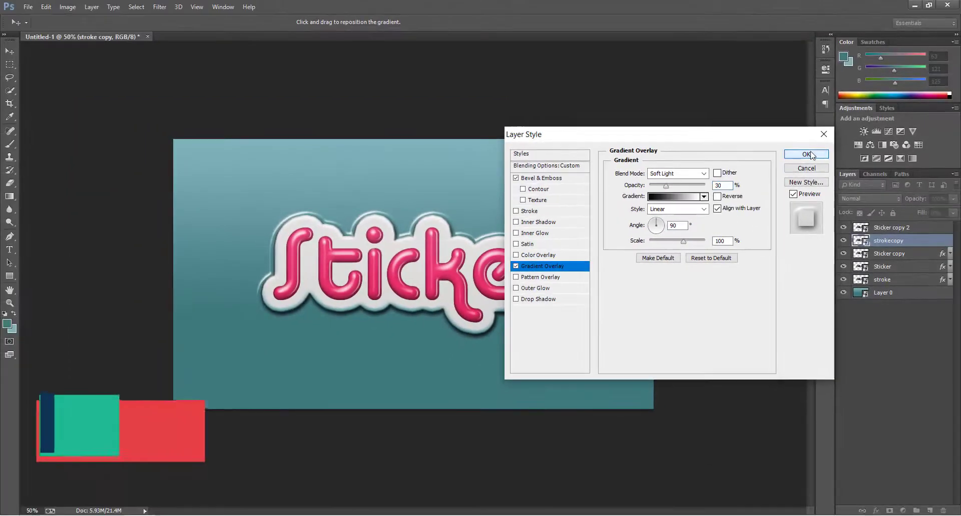
left_click(913, 119)
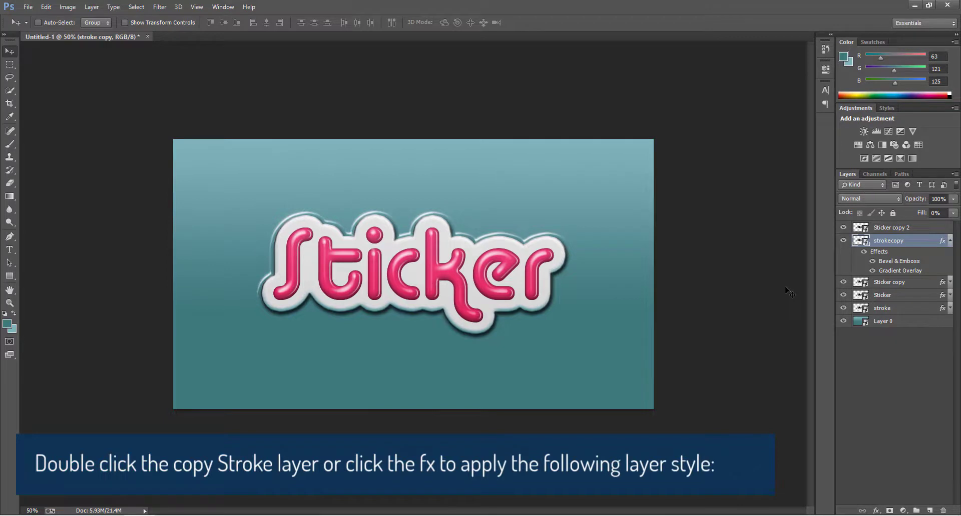
left_click(947, 241)
Step: Add a Bevel & Emboss effect to the Sticker copy 2 layer with size 6 px and soften 4 px
left_click(926, 231)
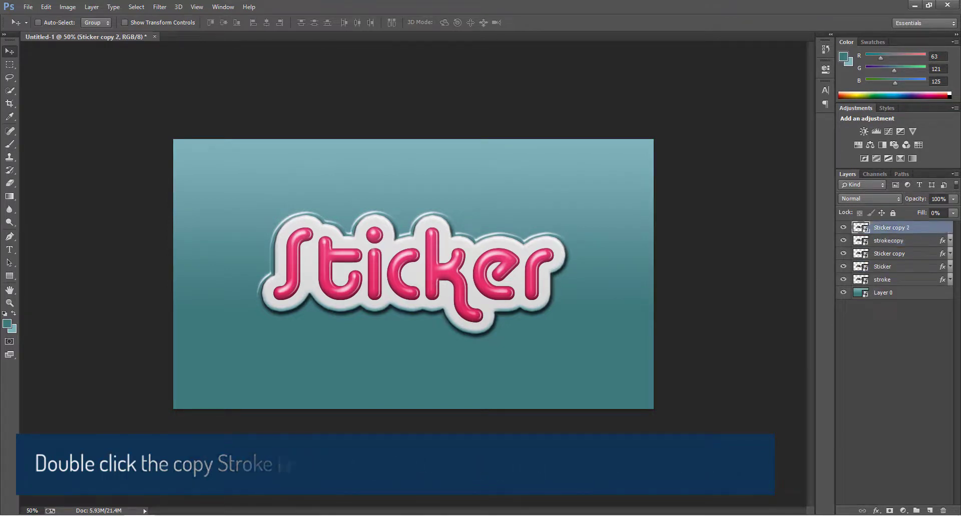
left_click(873, 512)
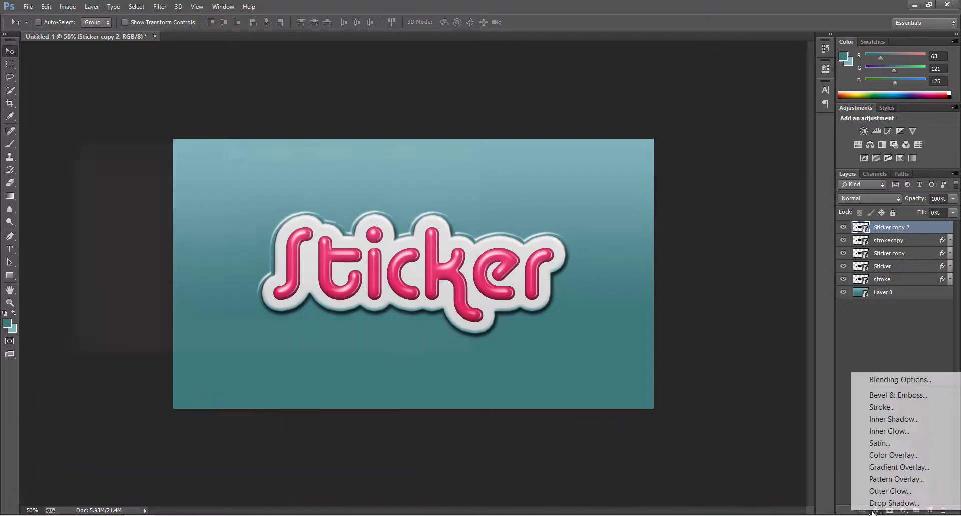
left_click(910, 397)
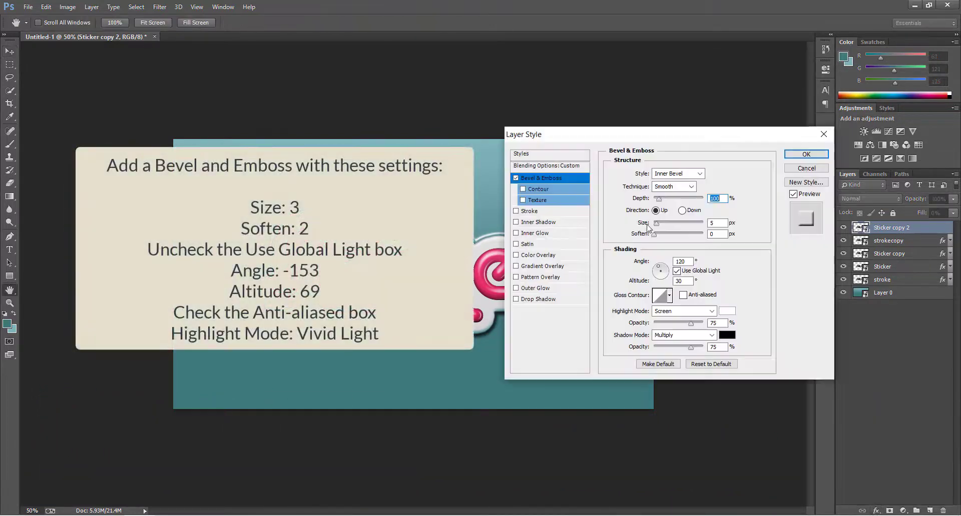
type("6")
left_click(721, 233)
type("4")
Step: Enter a bevel angle of -153° for Sticker copy 2, turn off Use Global Light, set altitude 69°, and enable the gloss contour's Anti-aliased option
left_click(688, 261)
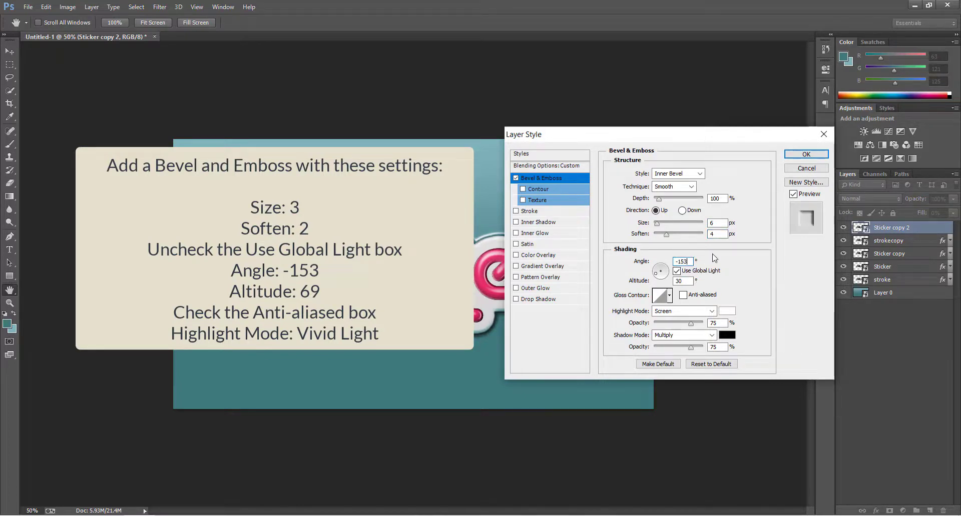
left_click(677, 271)
left_click(681, 281)
type("69")
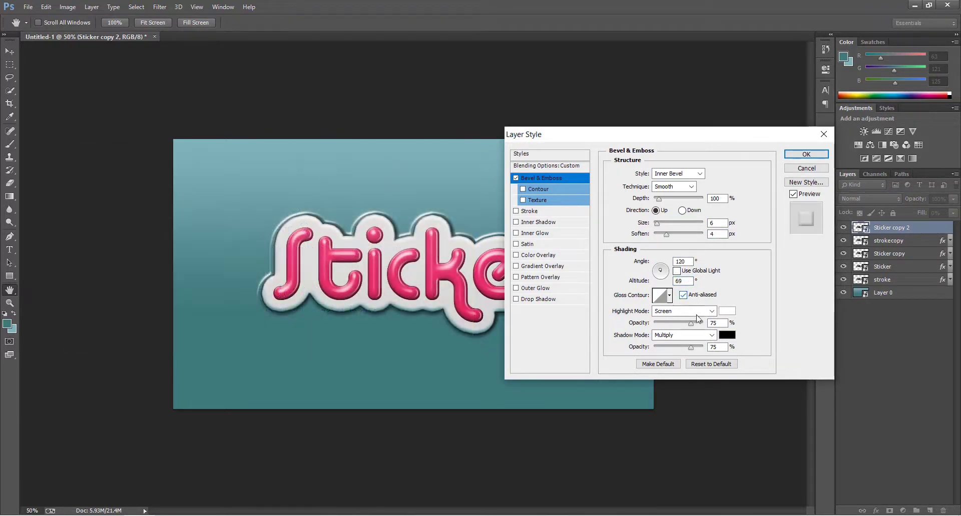
Step: Set the Sticker copy 2 bevel's highlight mode to Linear Light, add an anti-aliased Contour, and apply the layer style
left_click(700, 316)
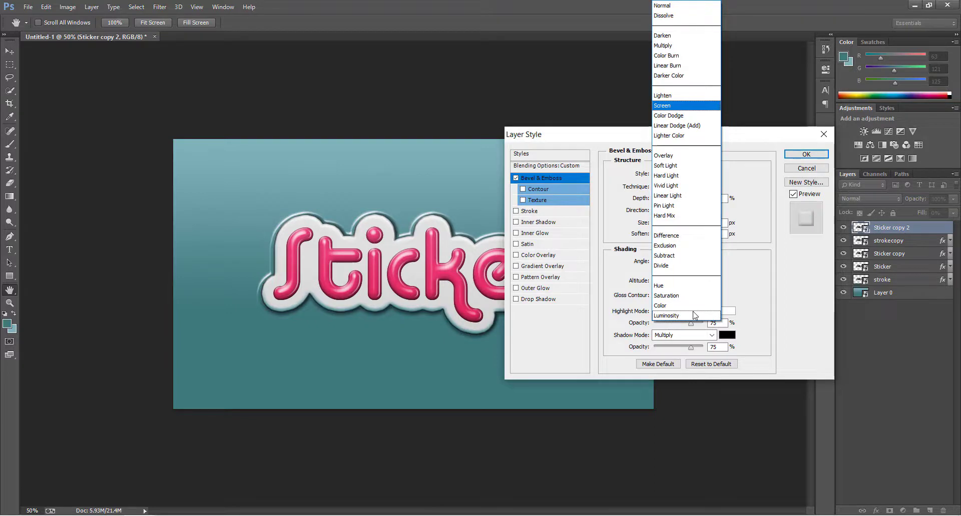
left_click(683, 196)
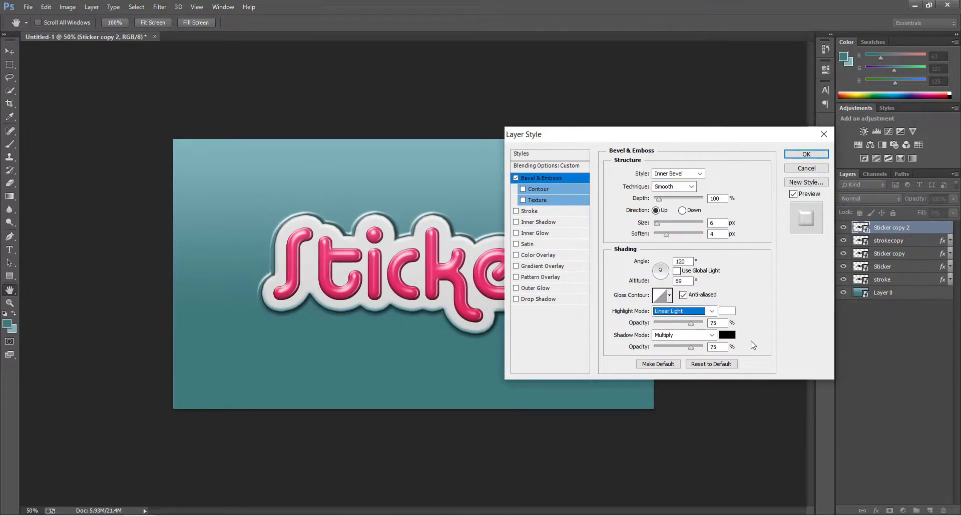
left_click(556, 188)
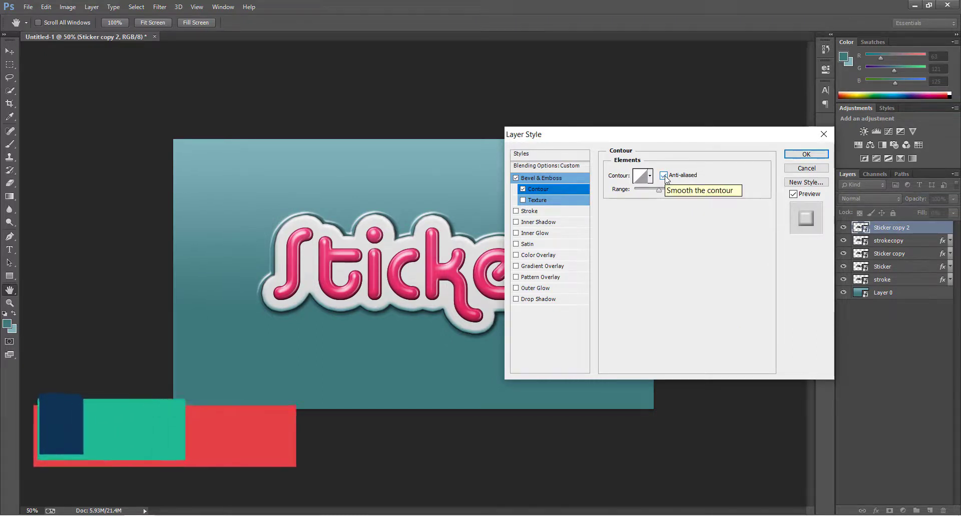
left_click(806, 154)
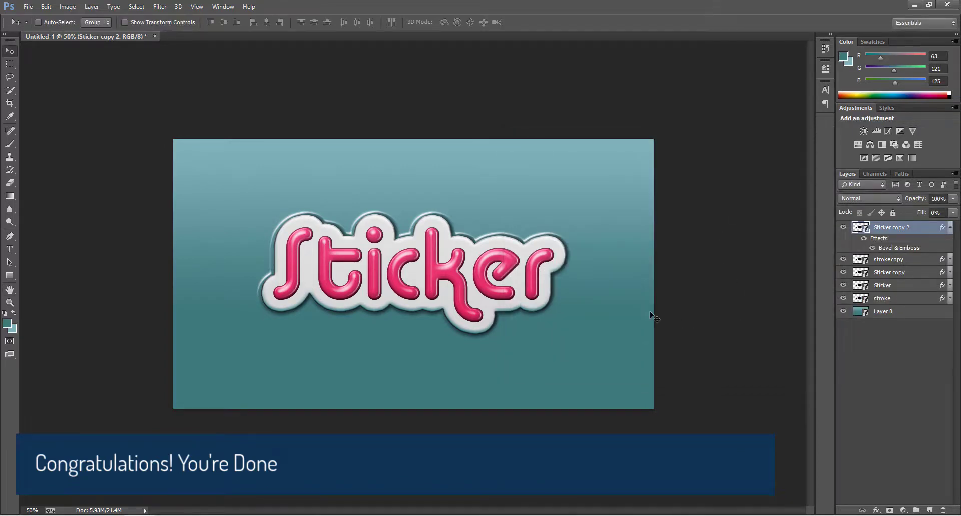